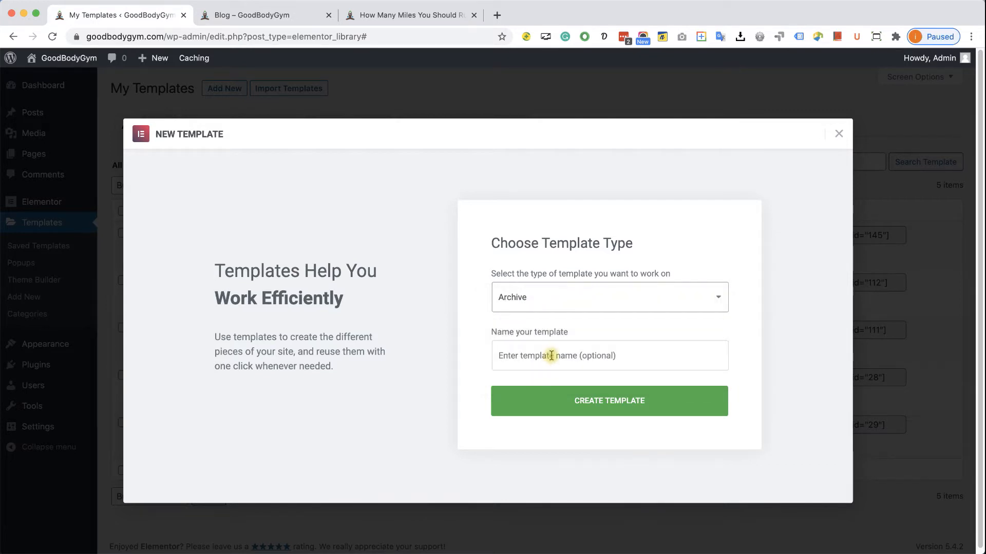
# Name the new Archive-type template "Archive template" and create it.
pyautogui.click(551, 355)
pyautogui.write('A')
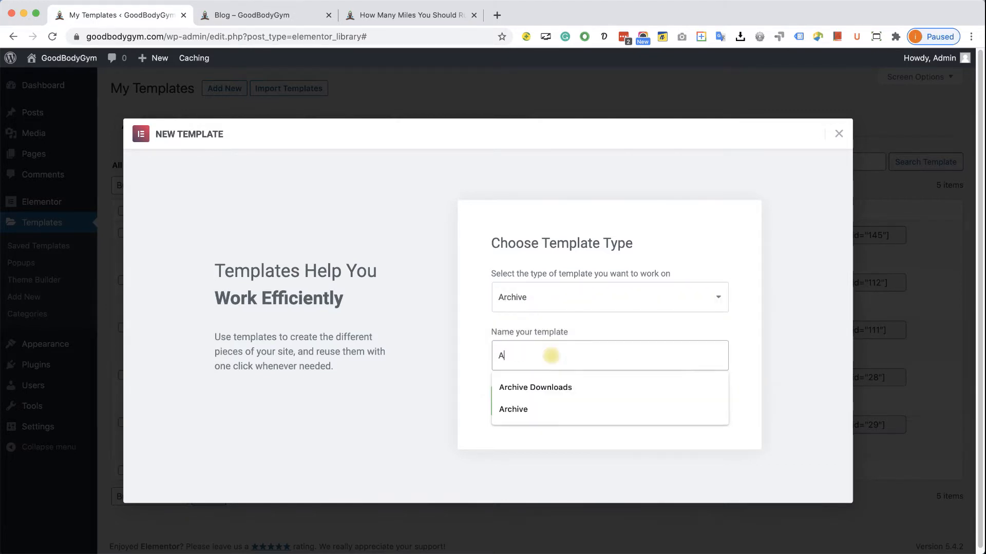
pyautogui.write('rchive template')
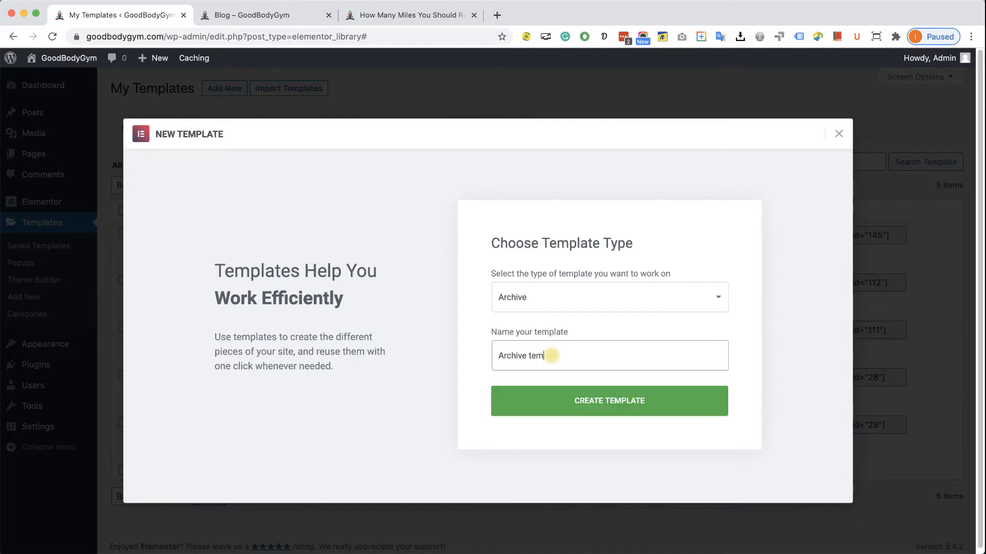
pyautogui.click(575, 400)
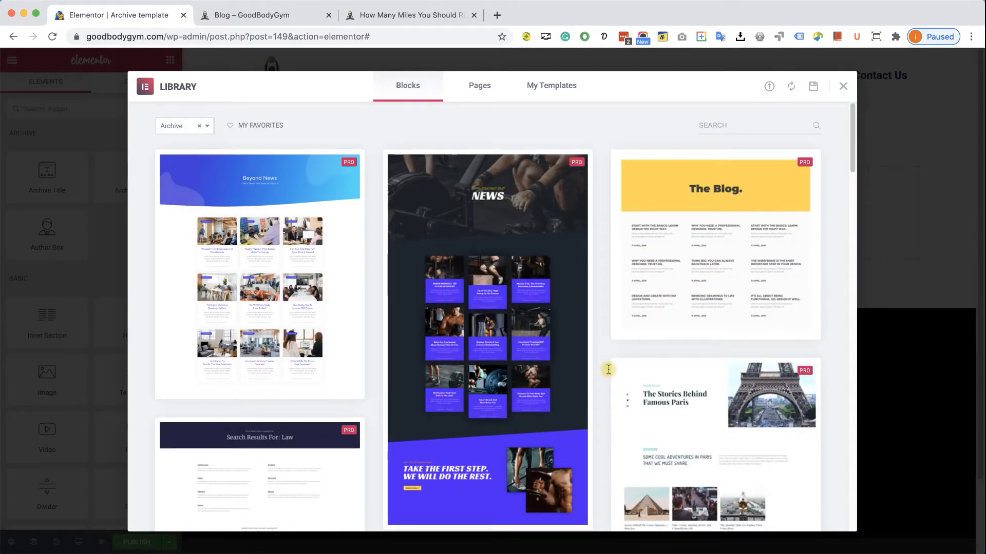
# Browse the archive blocks in the library and insert the single-column Archives block whose cards have grey caption areas.
pyautogui.scroll(-2, 609, 369)
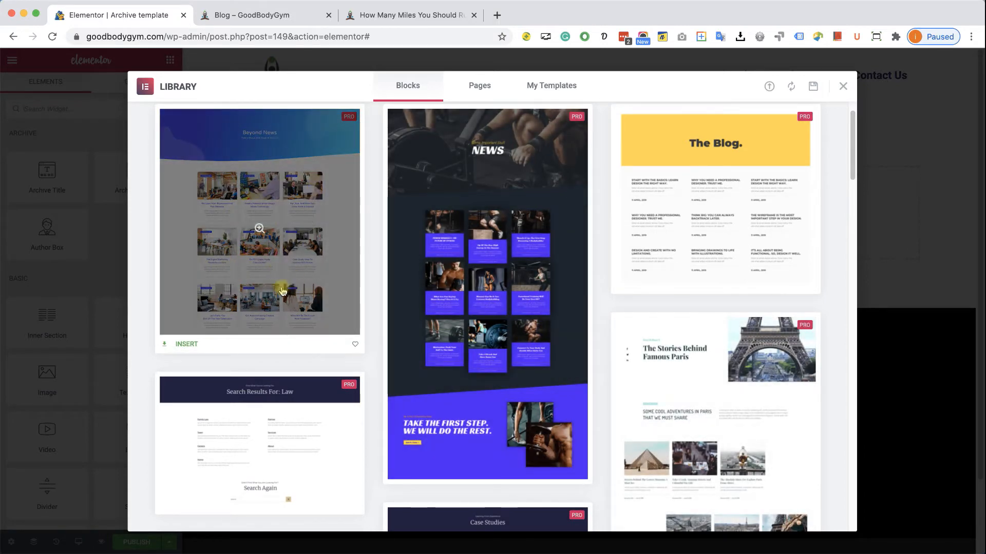
pyautogui.scroll(-1, 575, 336)
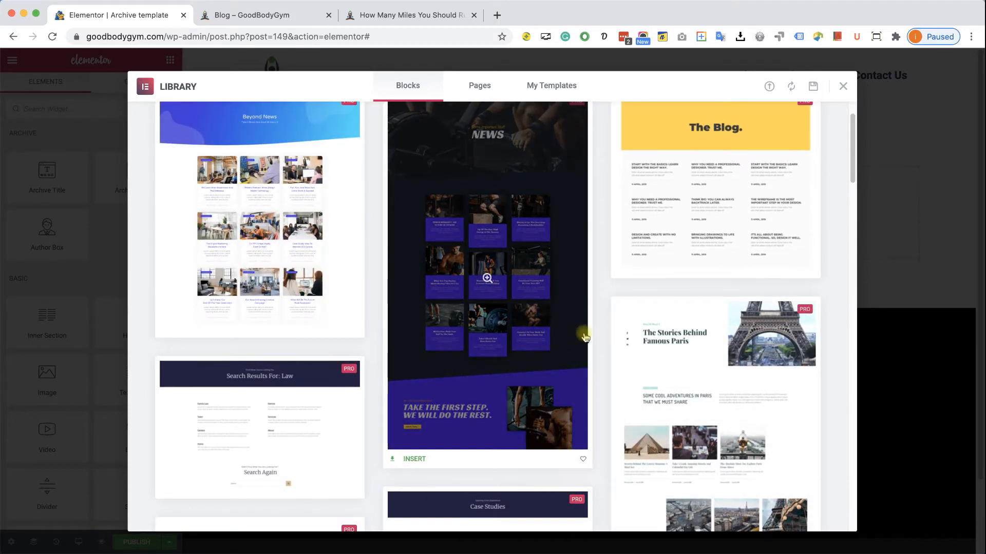
pyautogui.scroll(-10, 585, 337)
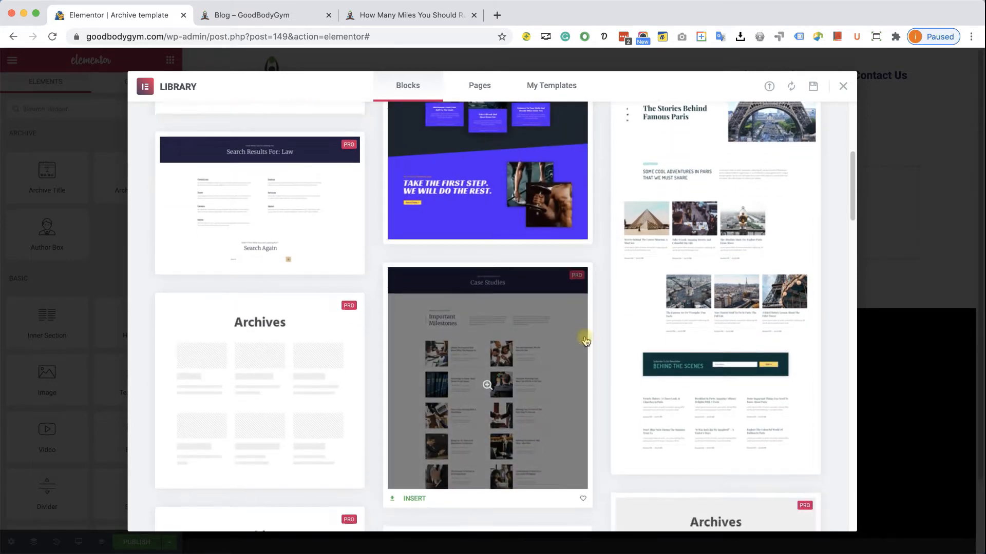
pyautogui.scroll(-12, 585, 341)
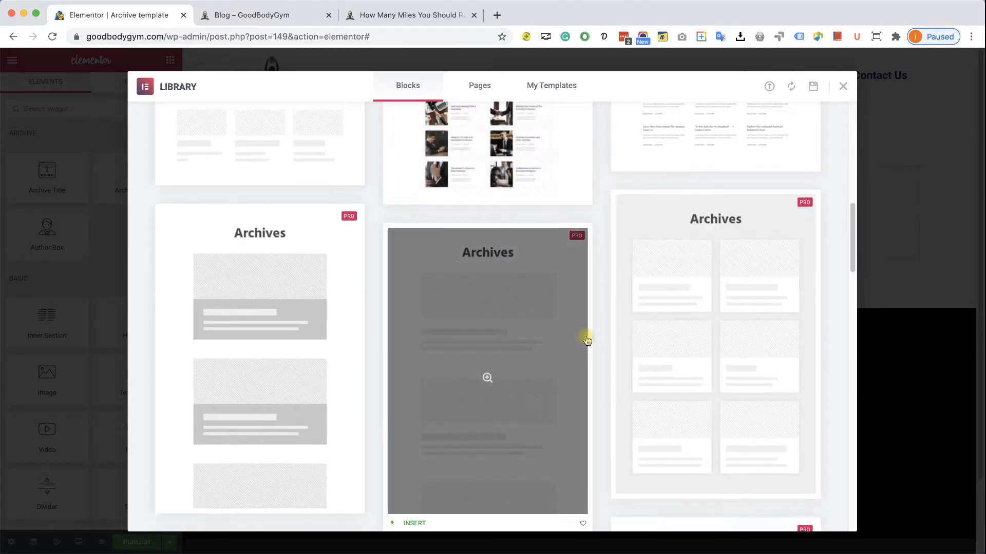
pyautogui.scroll(-3, 278, 336)
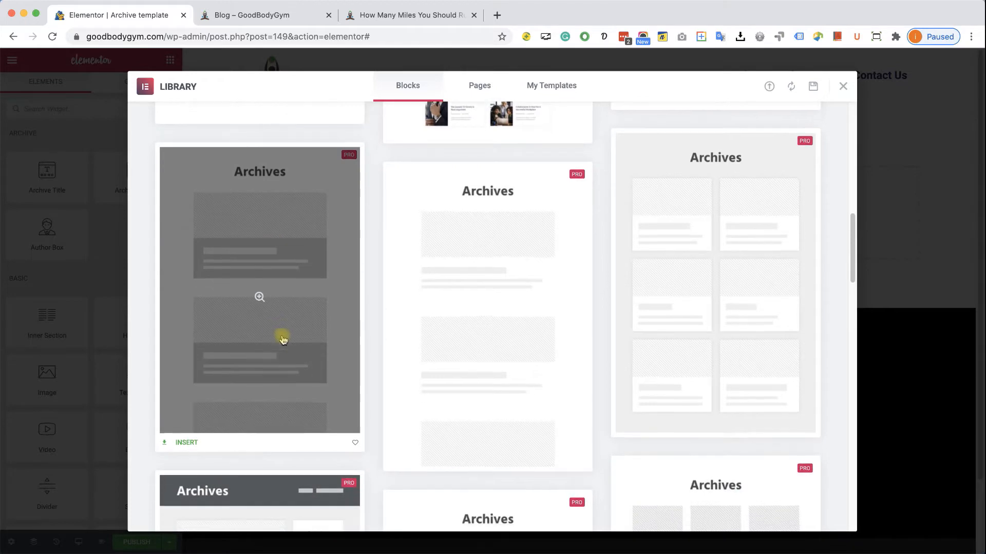
pyautogui.scroll(-20, 418, 319)
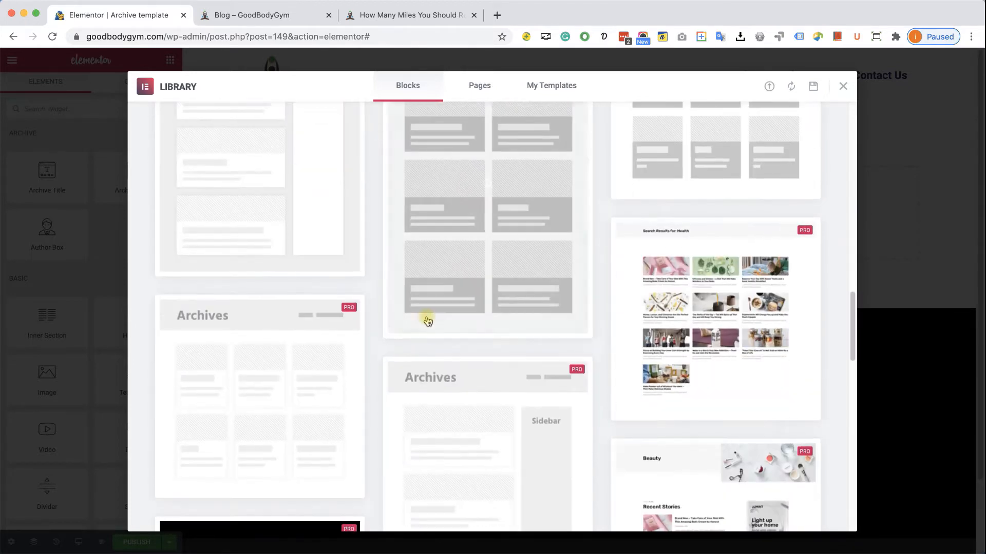
pyautogui.scroll(-6, 499, 352)
pyautogui.scroll(3, 518, 351)
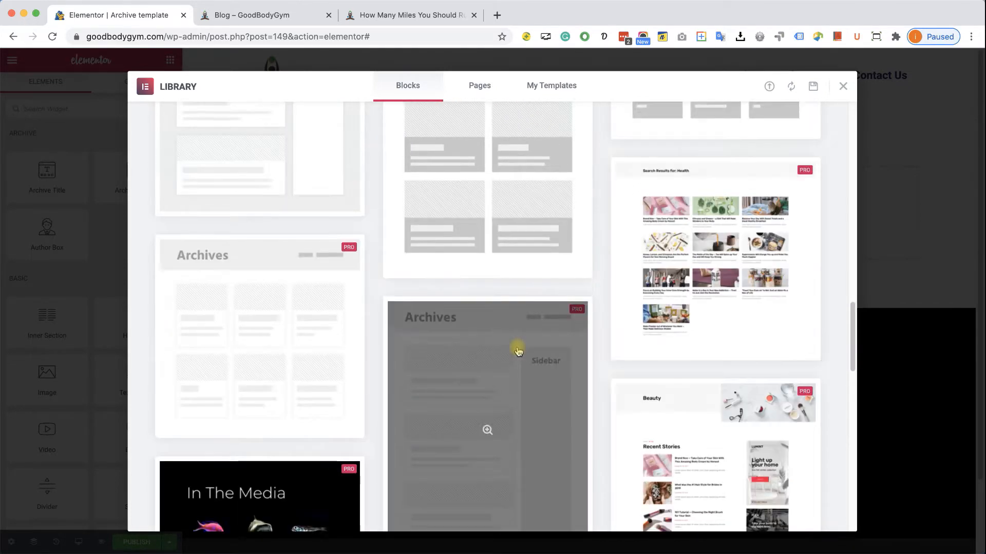
pyautogui.scroll(10, 517, 351)
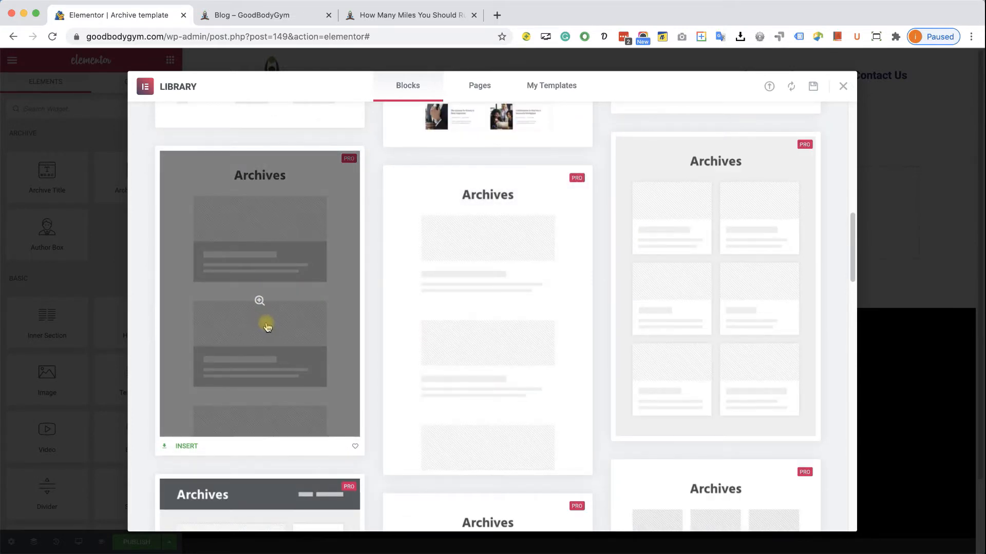
pyautogui.click(187, 447)
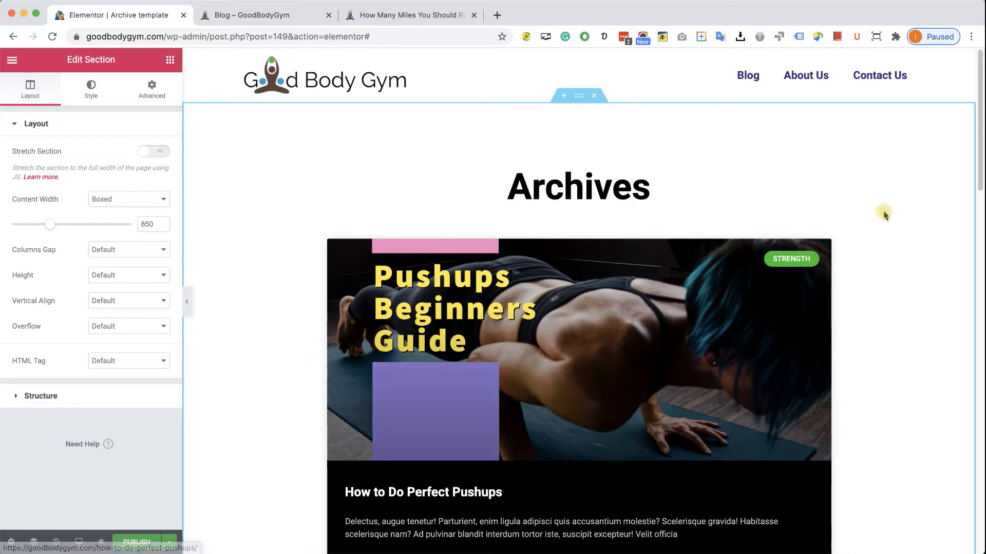
# Review the inserted single-column archive layout and delete its section from the template.
pyautogui.scroll(-5, 906, 265)
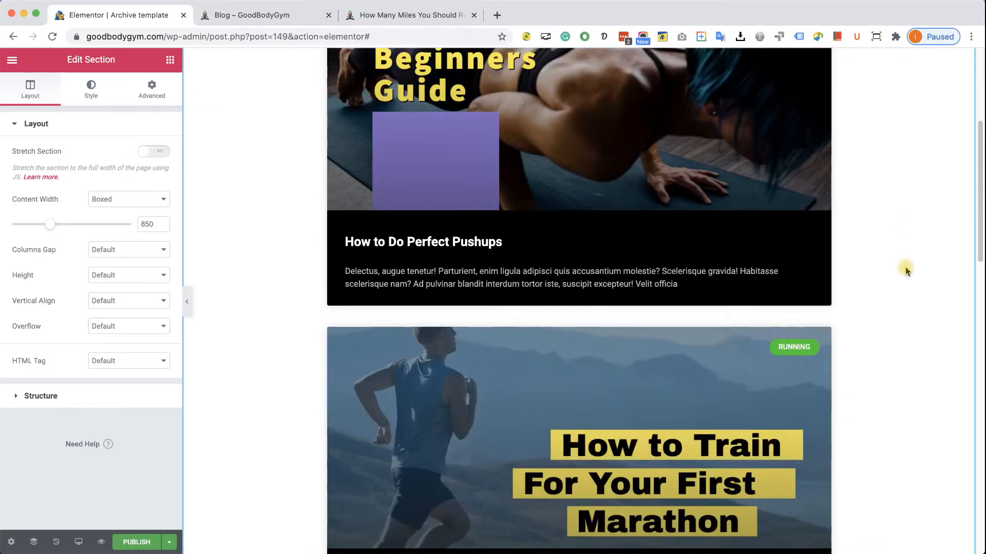
pyautogui.scroll(-13, 904, 267)
pyautogui.scroll(3, 905, 267)
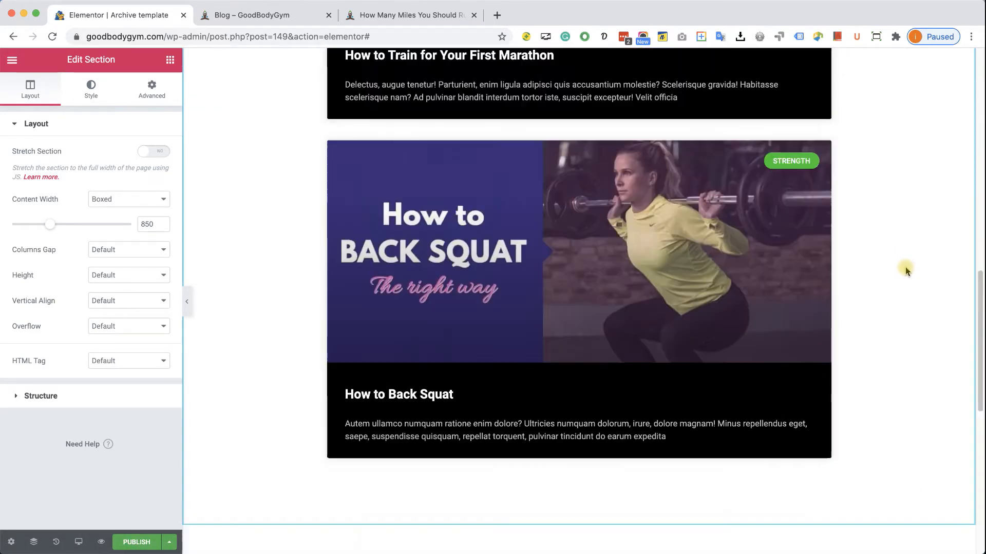
pyautogui.scroll(15, 905, 267)
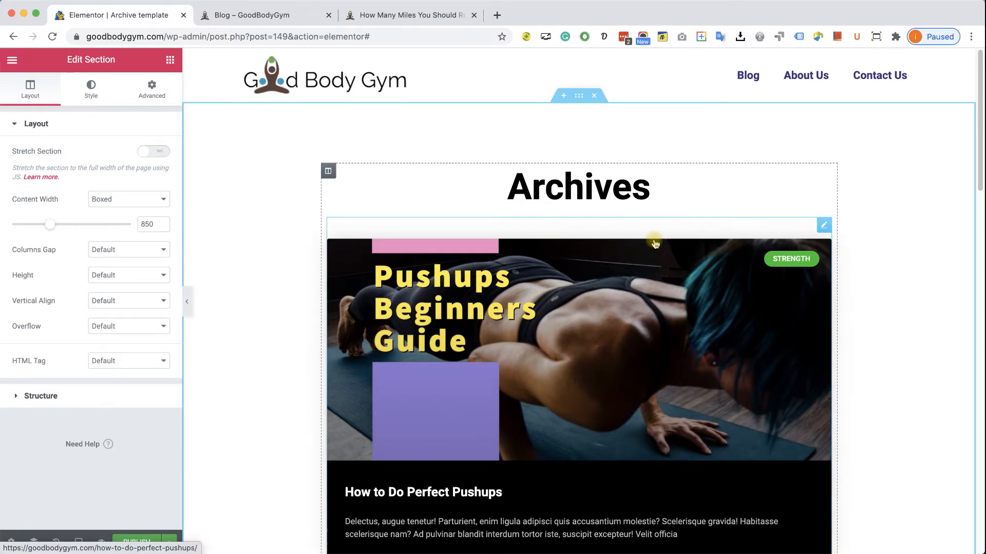
pyautogui.click(594, 97)
# Insert the library's Archives block with a dark header band, single-column post cards and a sidebar.
pyautogui.click(595, 202)
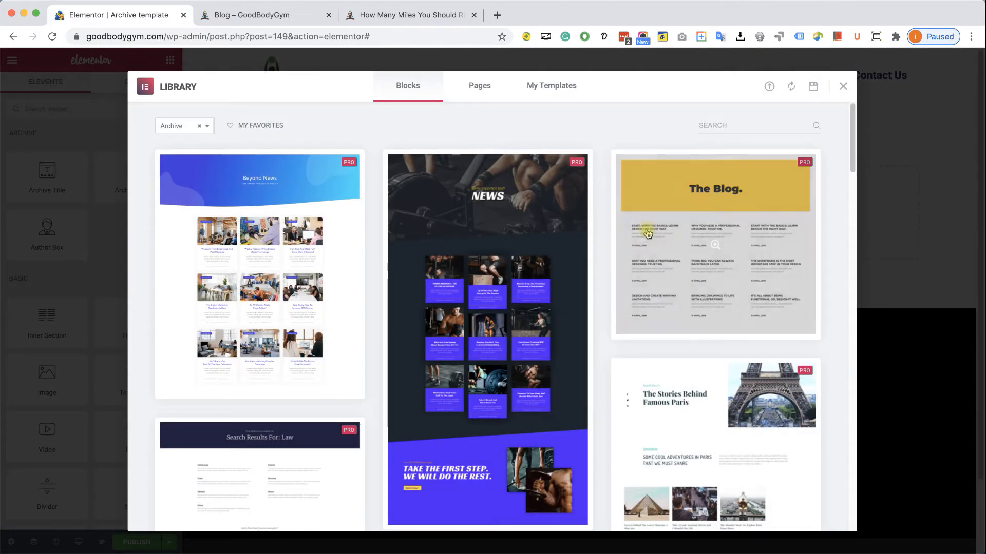
pyautogui.scroll(-10, 631, 250)
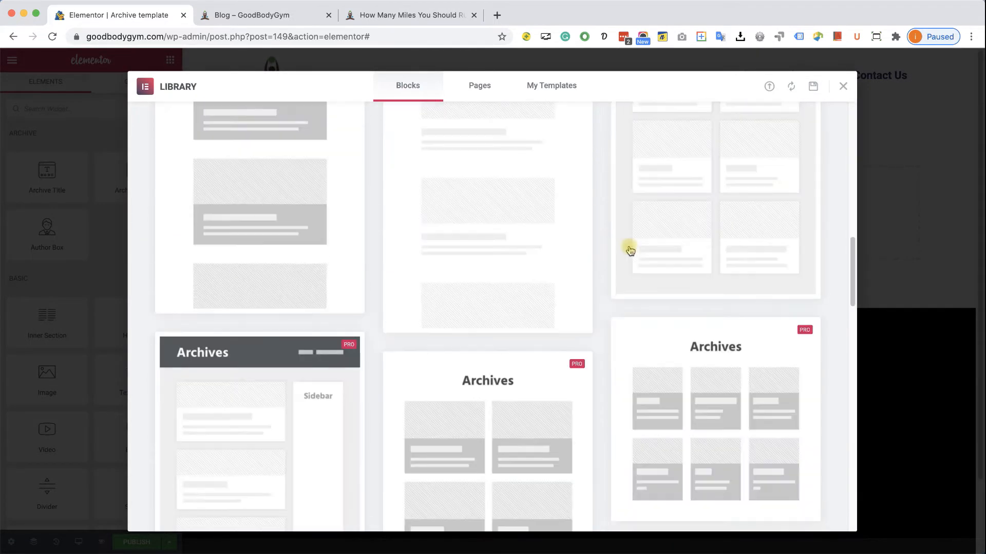
pyautogui.scroll(-5, 630, 250)
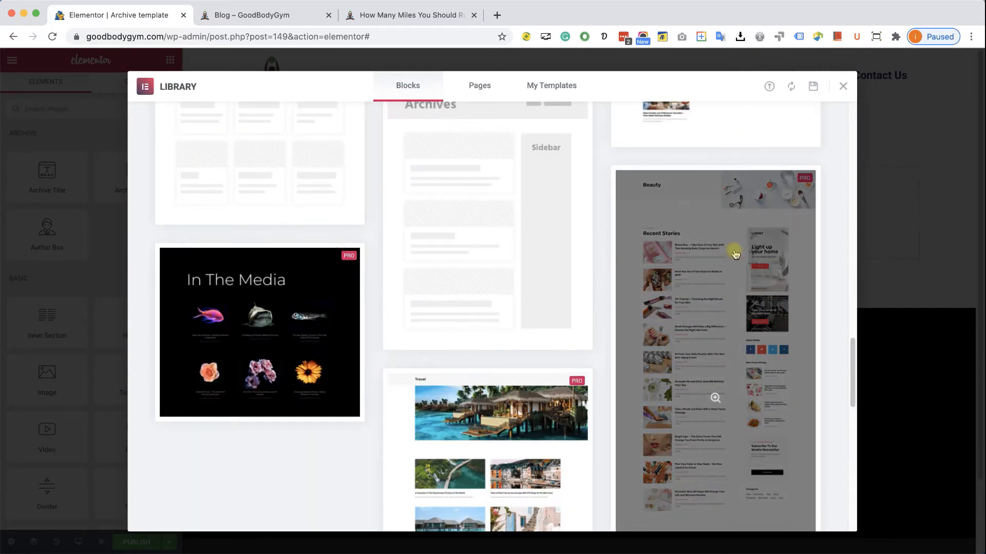
pyautogui.scroll(-10, 618, 294)
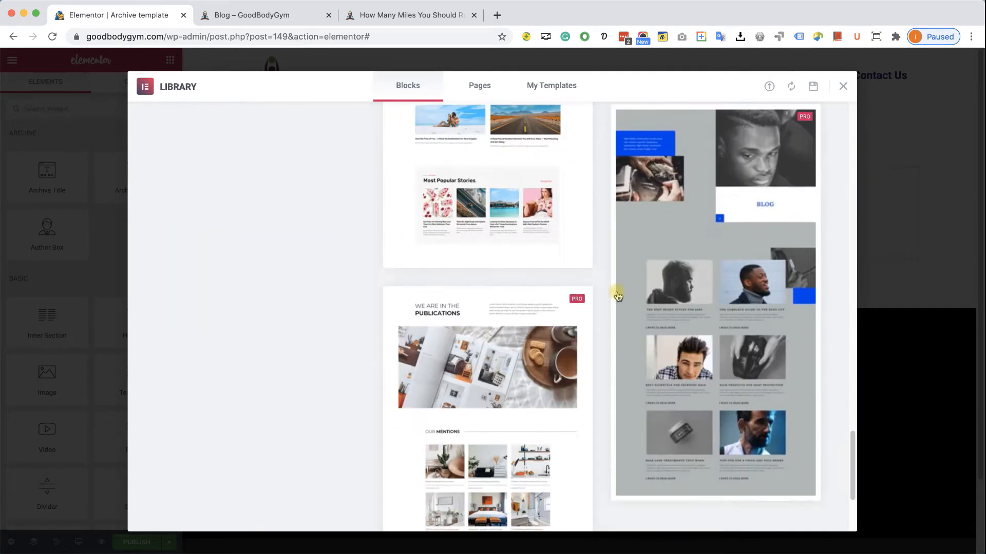
pyautogui.scroll(10, 618, 296)
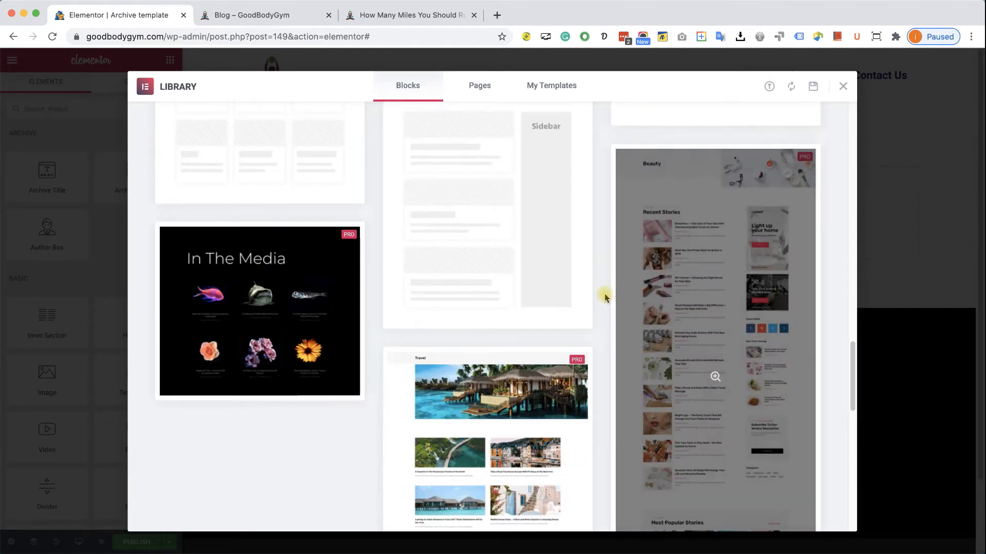
pyautogui.scroll(4, 605, 294)
pyautogui.scroll(-5, 605, 294)
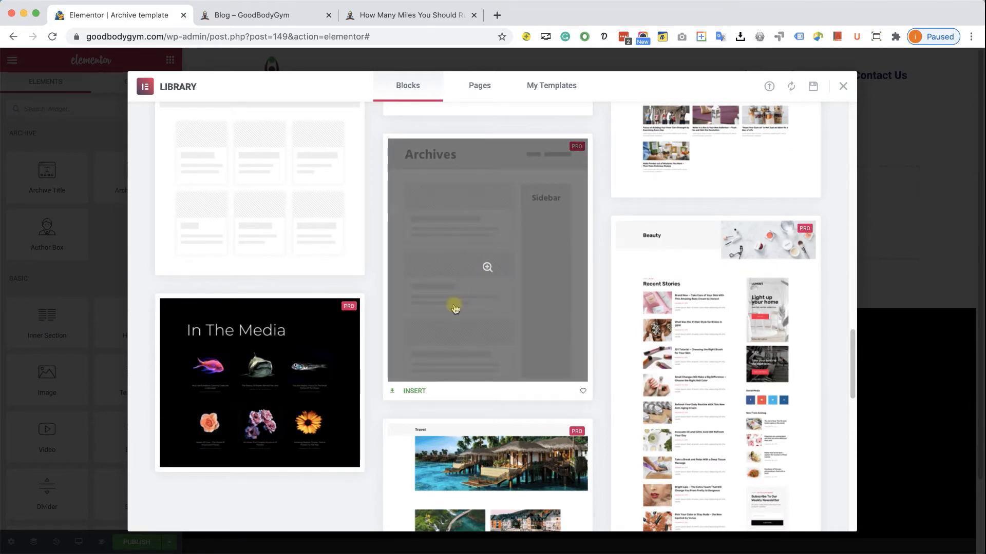
pyautogui.scroll(8, 454, 310)
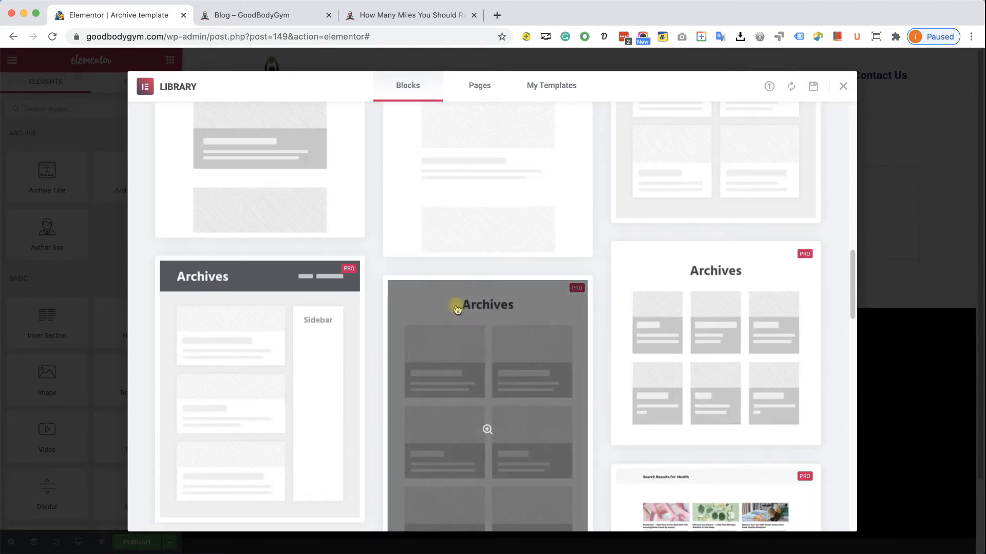
pyautogui.scroll(4, 271, 346)
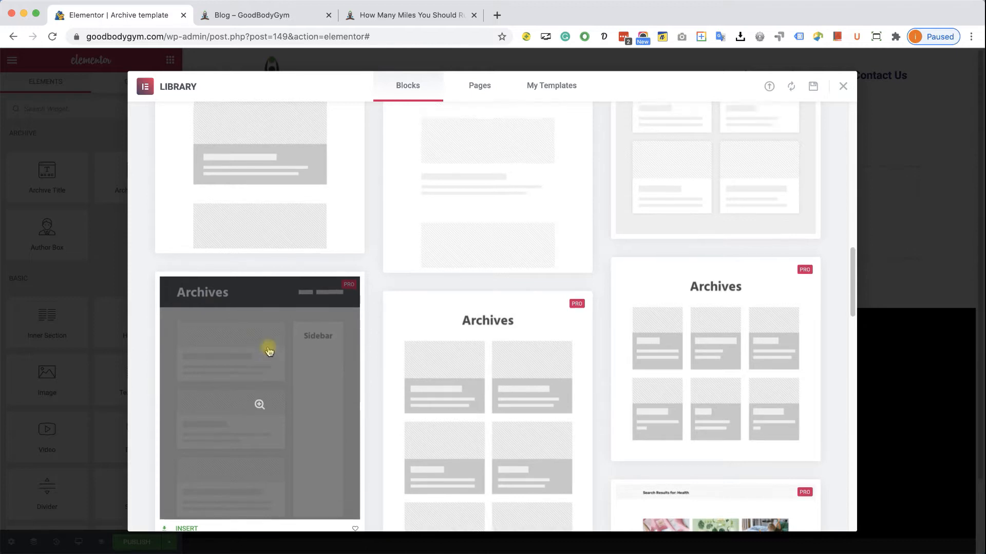
pyautogui.scroll(-7, 281, 272)
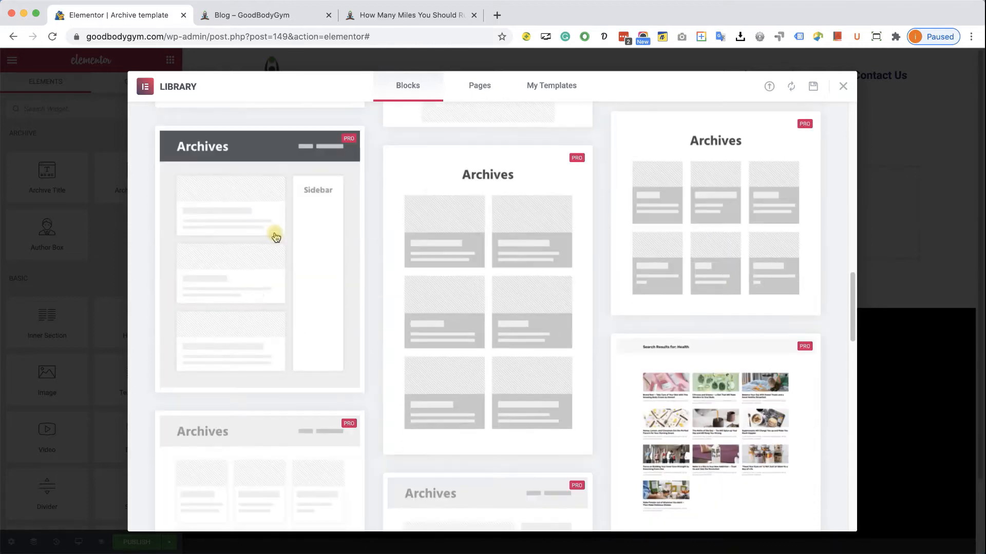
pyautogui.moveTo(276, 236)
pyautogui.scroll(-1, 277, 236)
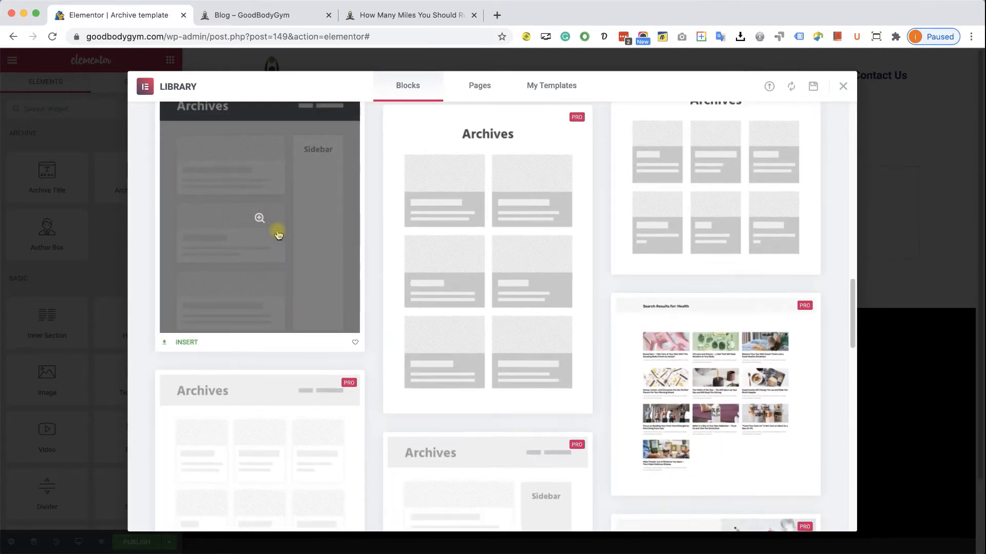
pyautogui.click(187, 342)
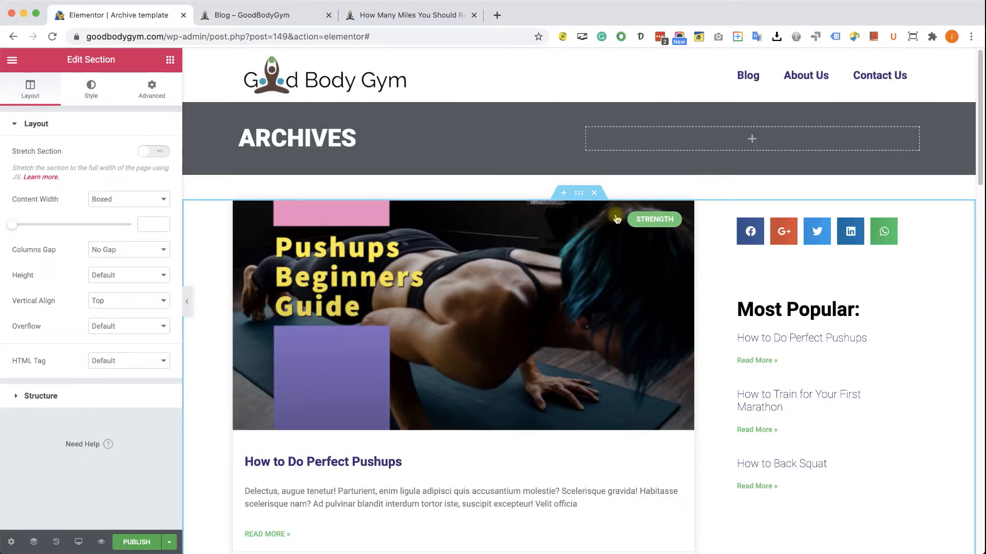
# Open the Archive Posts widget in the template's main column for editing, with its Layout settings expanded.
pyautogui.click(171, 64)
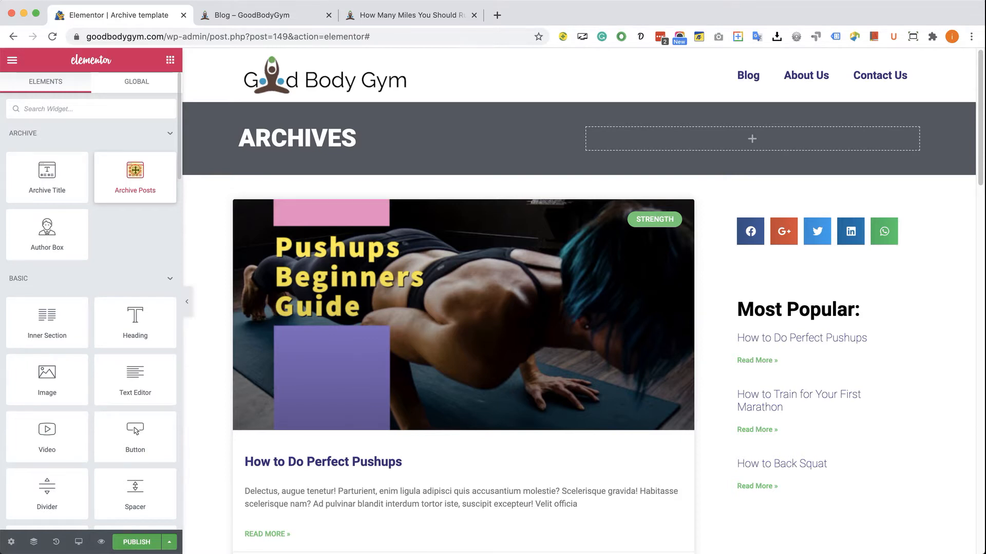
pyautogui.moveTo(135, 170)
pyautogui.mouseDown()
pyautogui.moveTo(335, 224)
pyautogui.moveTo(149, 181)
pyautogui.mouseUp()
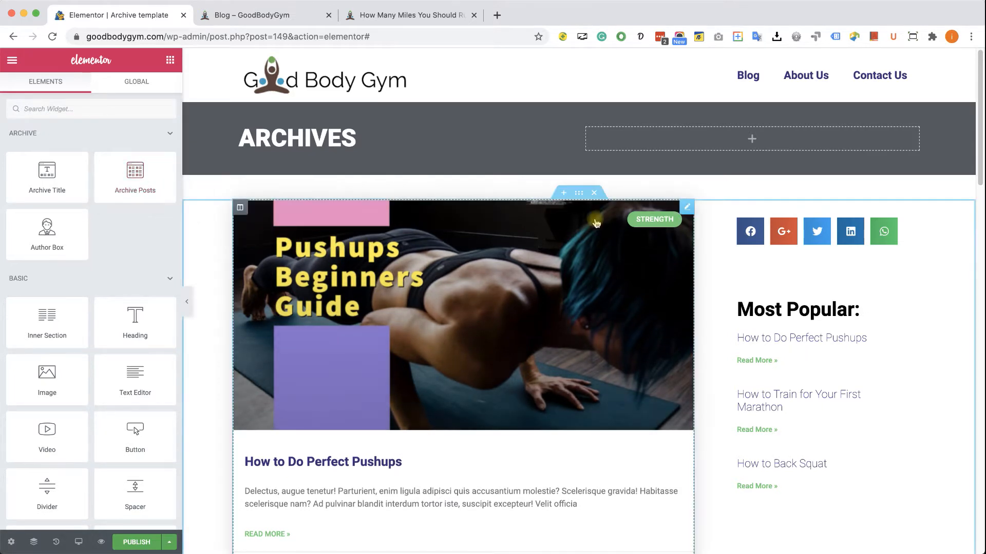
pyautogui.click(688, 207)
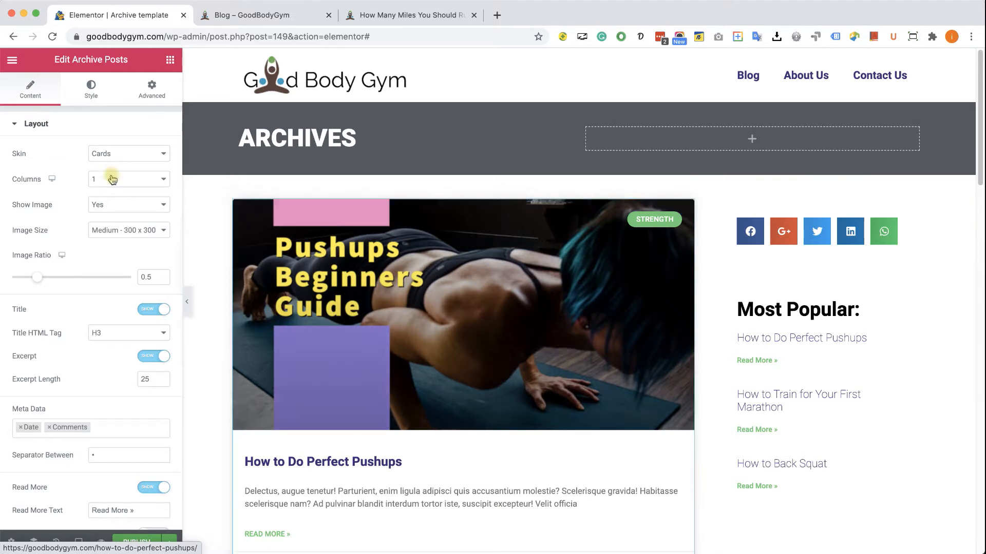
pyautogui.click(44, 129)
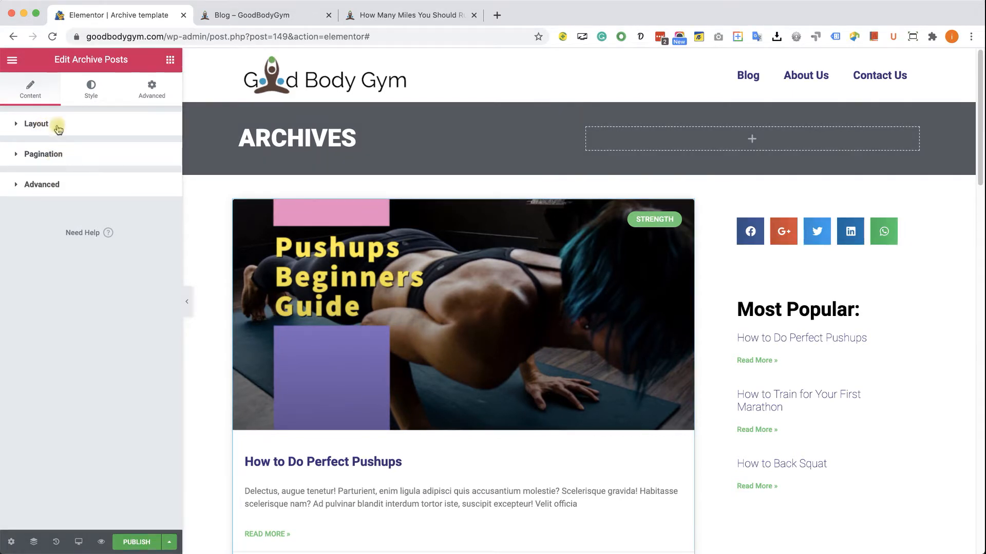
pyautogui.click(59, 125)
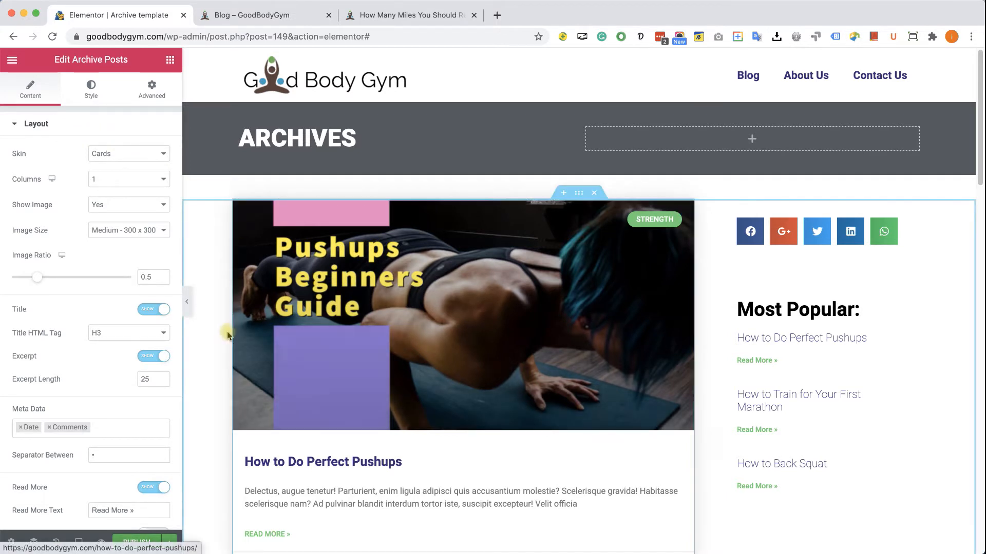
# Try the Classic skin on the Archive Posts widget, then set the skin to Full Content.
pyautogui.scroll(-1, 265, 406)
pyautogui.scroll(-1, 264, 406)
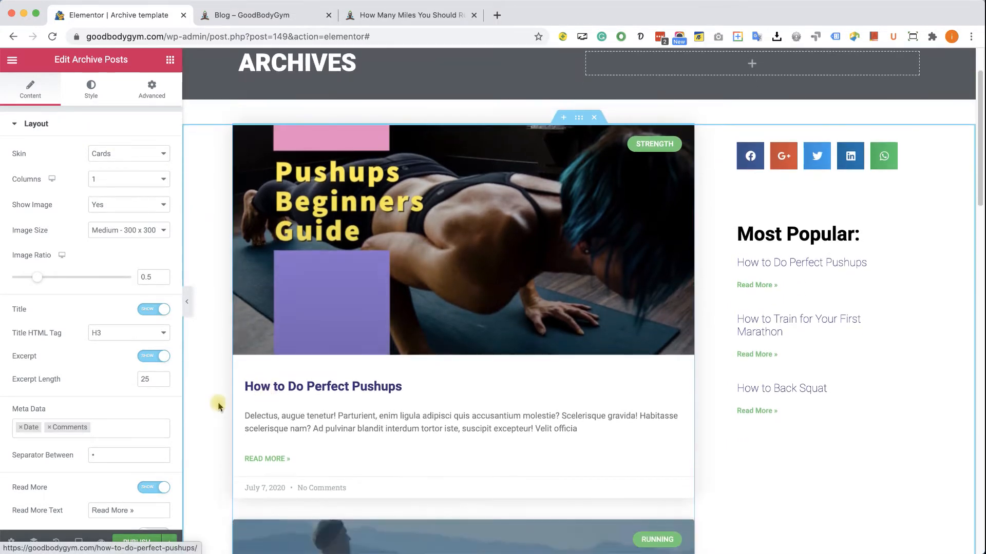
pyautogui.click(108, 154)
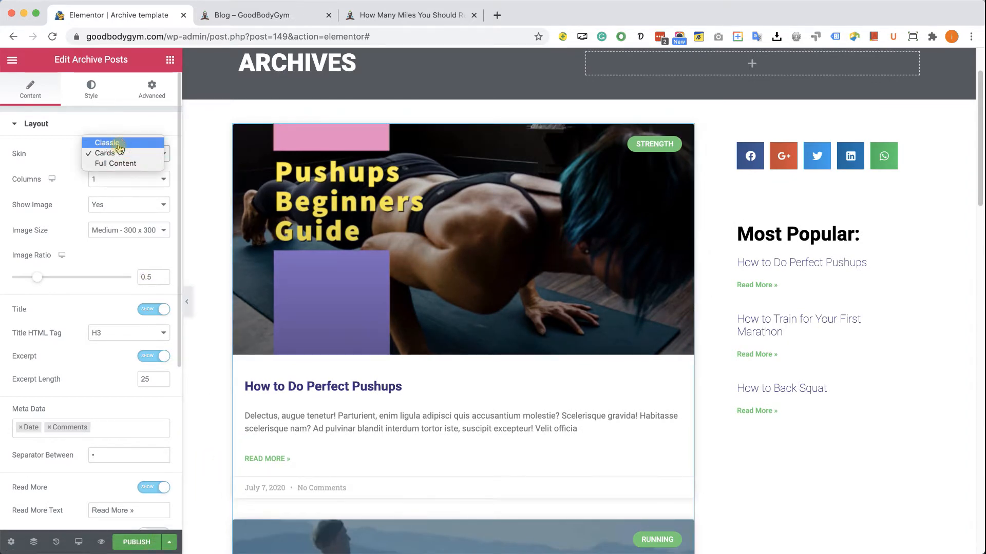
pyautogui.click(108, 143)
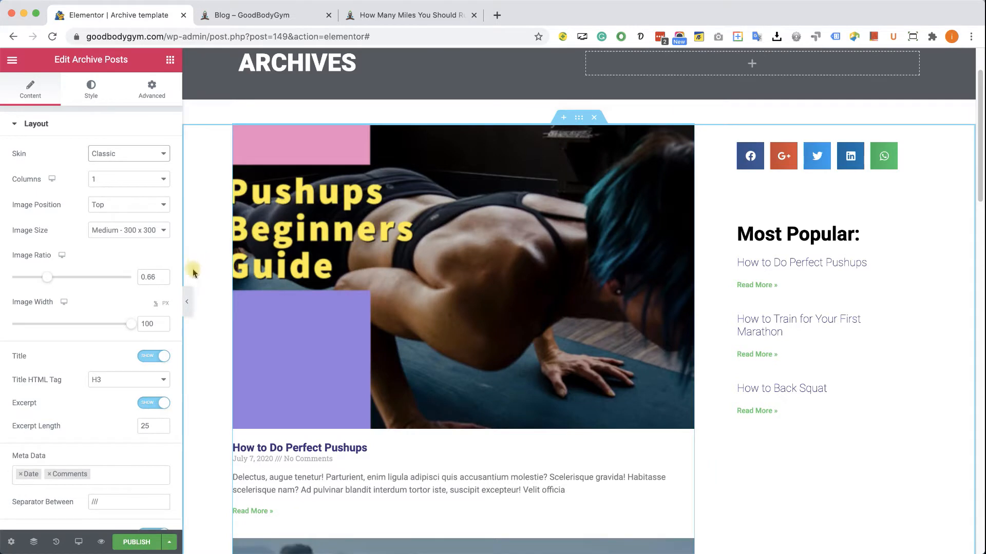
pyautogui.click(132, 157)
pyautogui.click(119, 174)
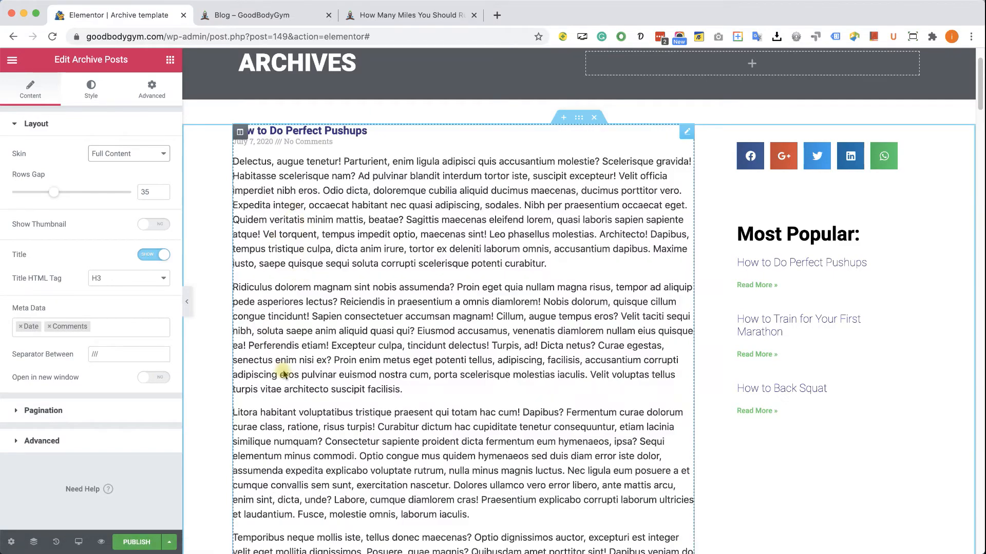
# Review the Full Content layout of the archive posts, then set the Archive Posts skin to Cards.
pyautogui.scroll(-20, 266, 297)
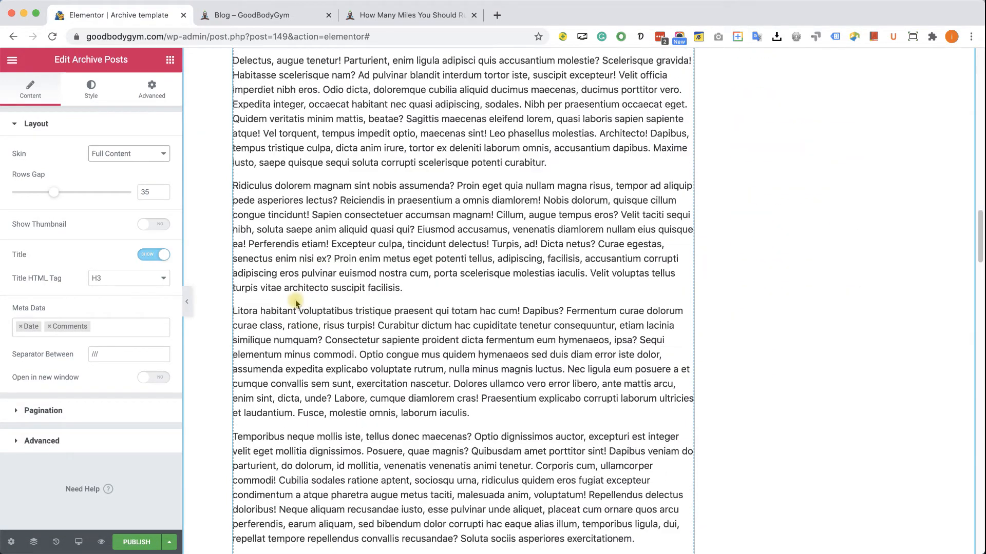
pyautogui.scroll(-20, 297, 303)
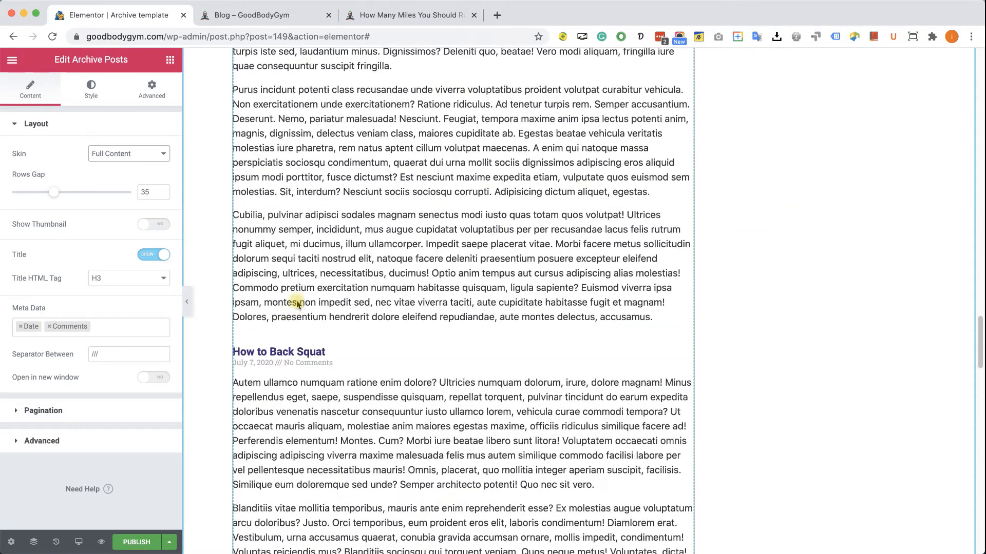
pyautogui.scroll(20, 297, 303)
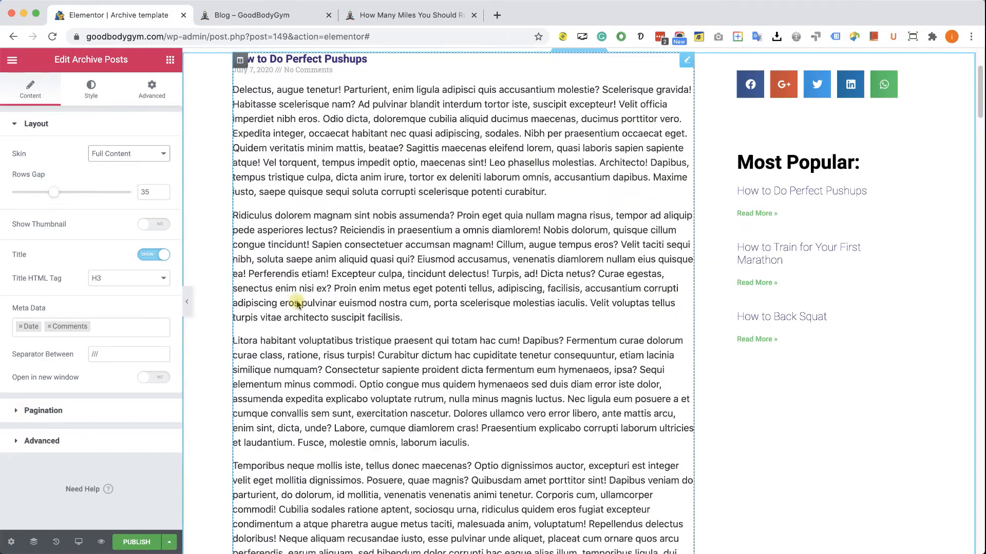
pyautogui.click(136, 153)
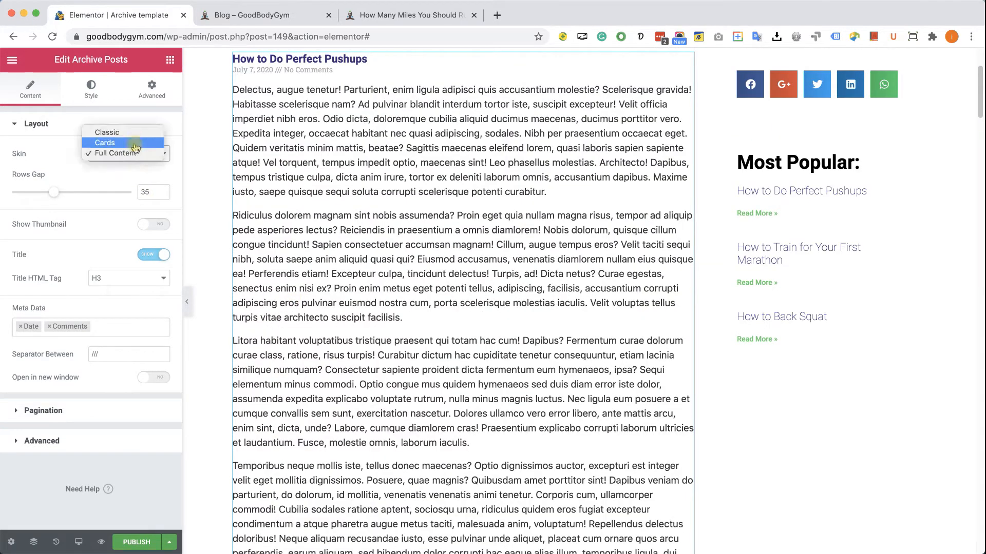
pyautogui.click(137, 148)
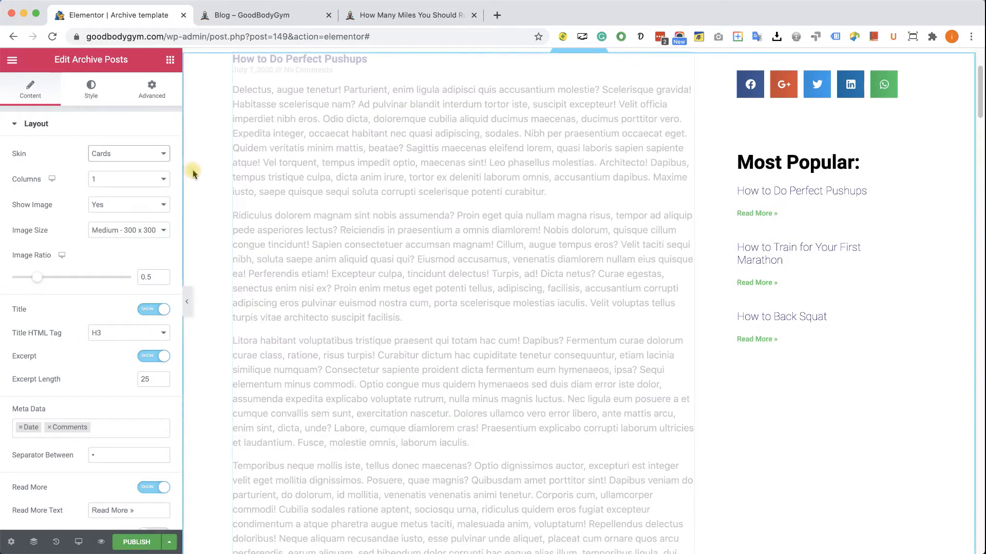
pyautogui.scroll(1, 214, 204)
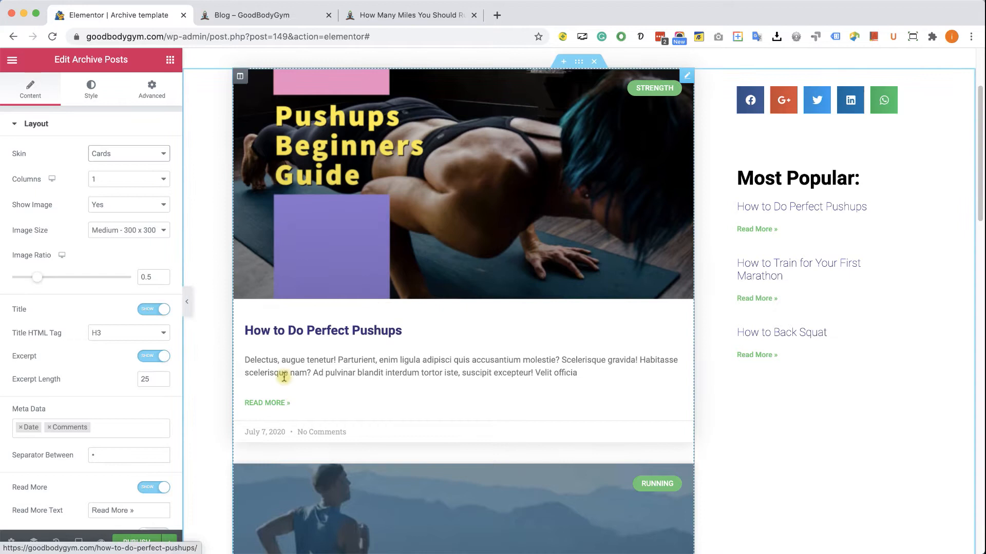
# Try a two-column layout for the post cards, then restore one column and check the image ratio control.
pyautogui.click(131, 177)
pyautogui.click(129, 190)
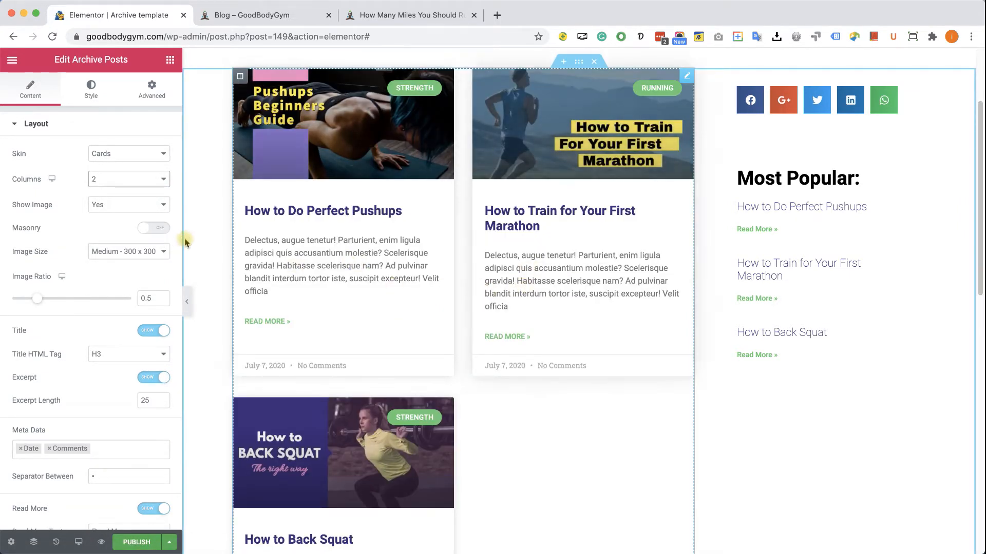
pyautogui.click(132, 185)
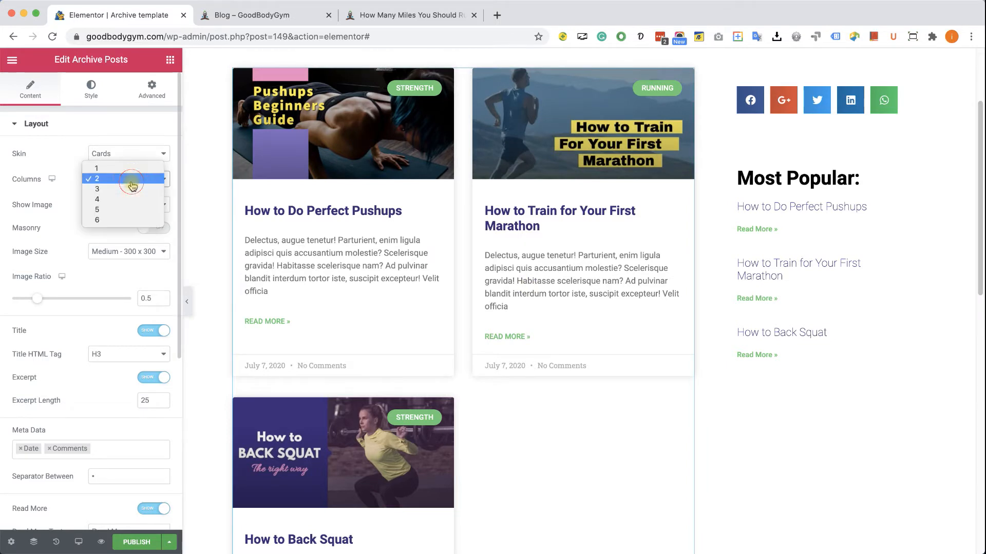
pyautogui.click(132, 168)
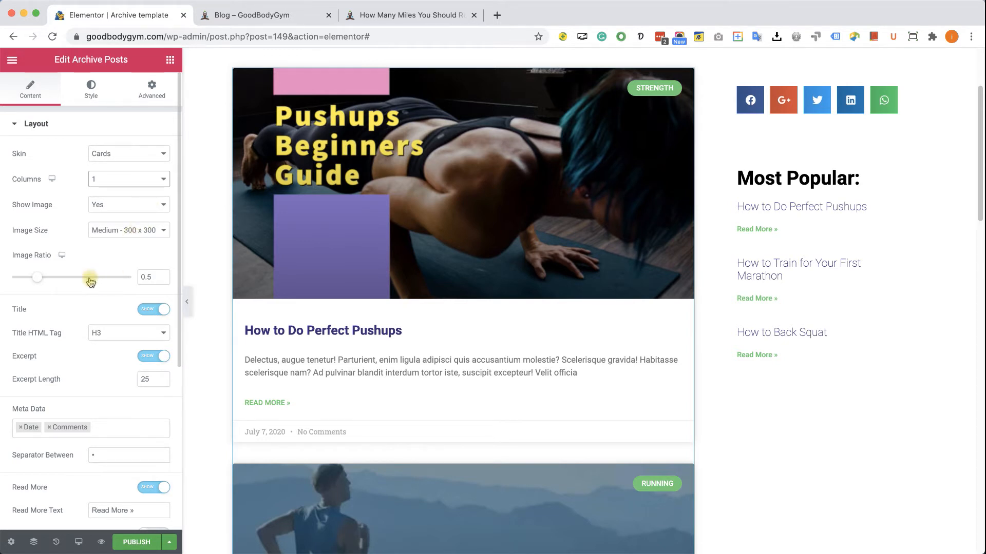
pyautogui.click(39, 279)
pyautogui.moveTo(38, 279)
pyautogui.mouseDown()
pyautogui.moveTo(55, 280)
pyautogui.moveTo(39, 280)
pyautogui.mouseUp()
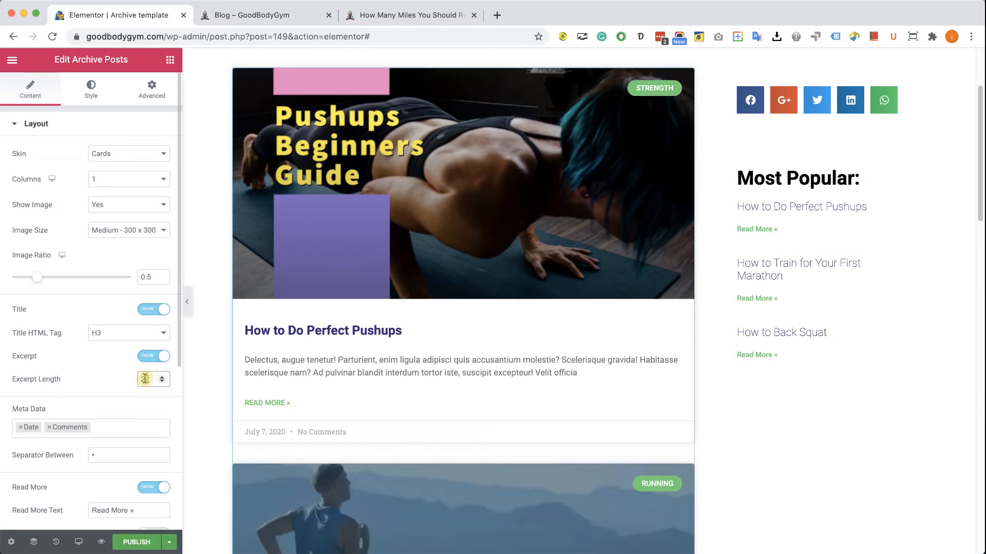
# Try an excerpt length of 50 on the post cards, then set it back to 25.
pyautogui.moveTo(150, 377); pyautogui.dragTo(135, 379)
pyautogui.write('50')
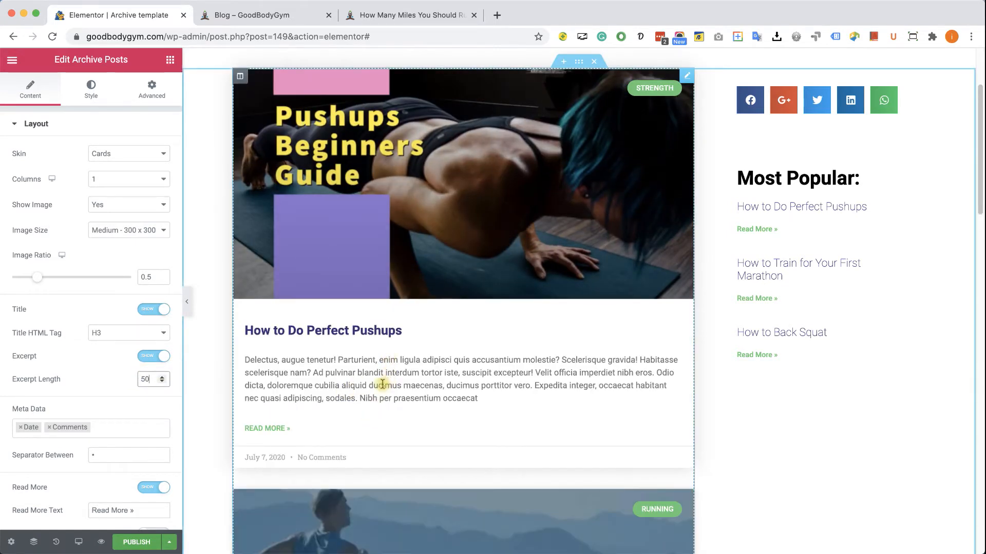
pyautogui.click(144, 379)
pyautogui.doubleClick(143, 381)
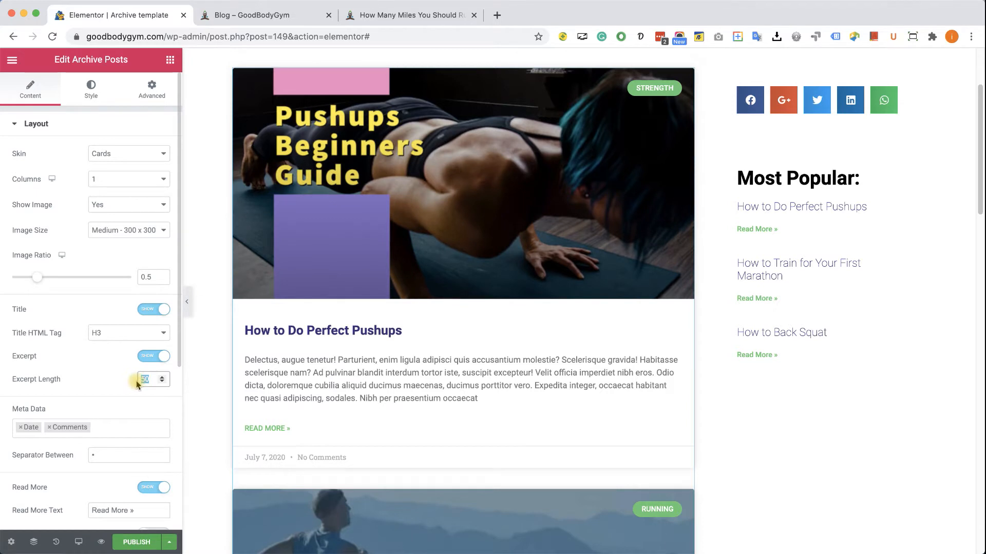
pyautogui.write('25')
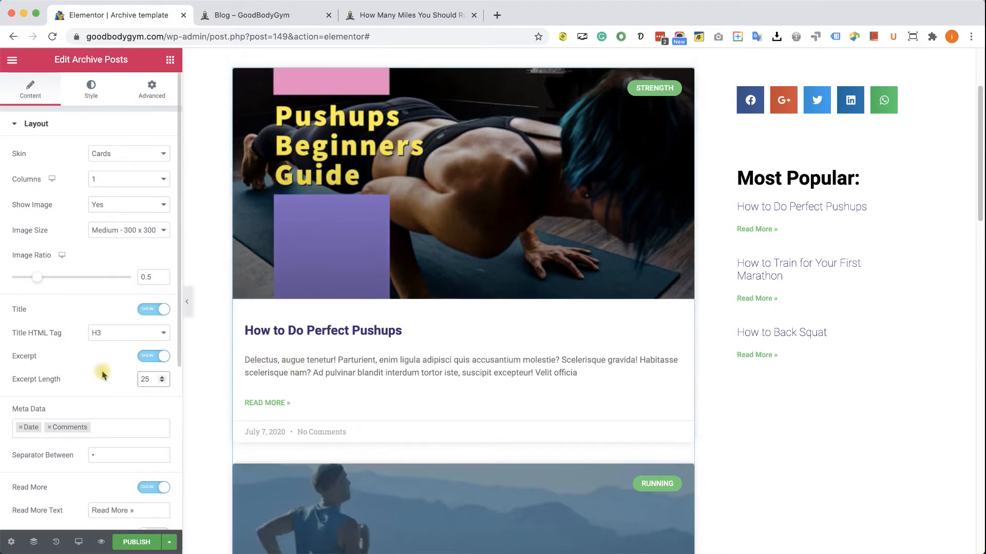
# Try removing the date from the post cards' metadata, then have it show Author, Date, Time and Comments.
pyautogui.scroll(-4, 103, 375)
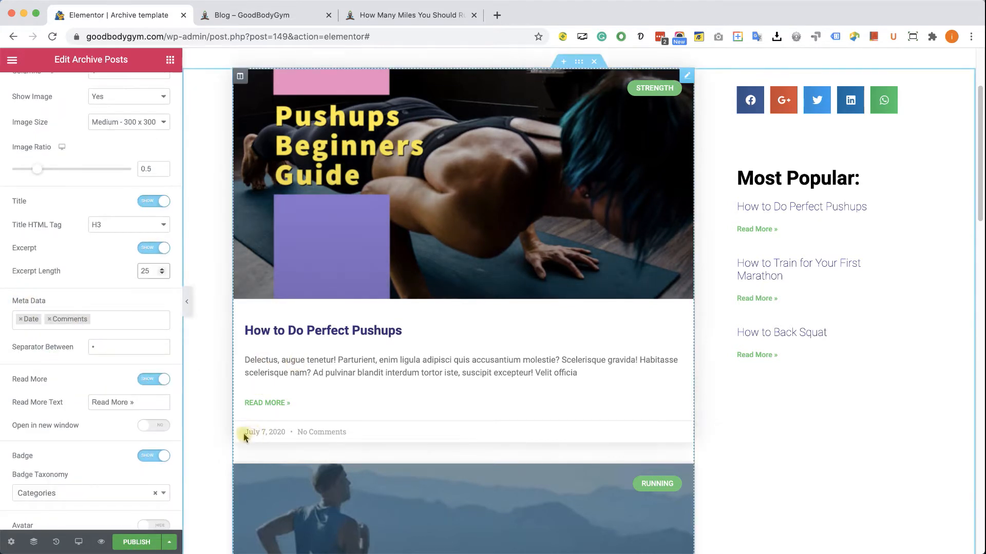
pyautogui.scroll(-3, 355, 402)
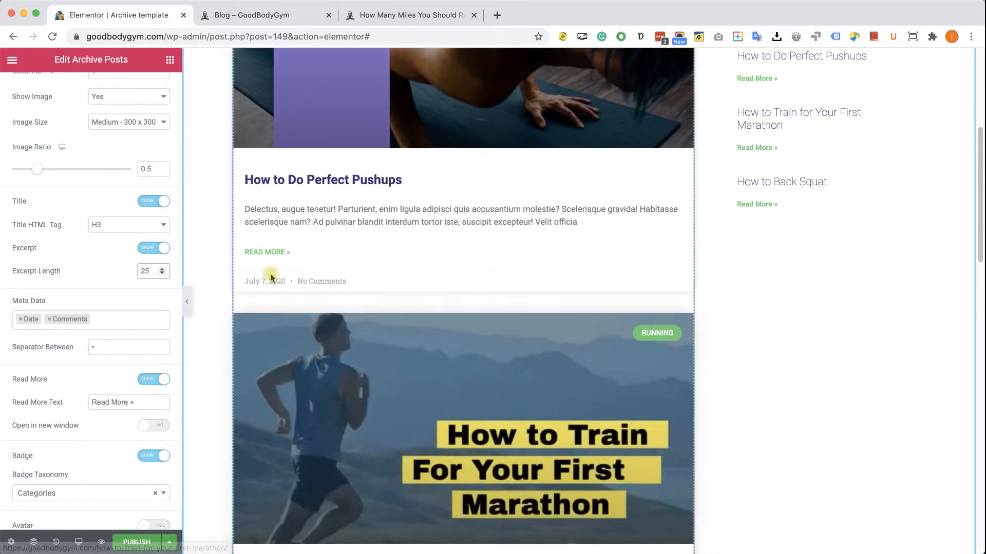
pyautogui.click(21, 320)
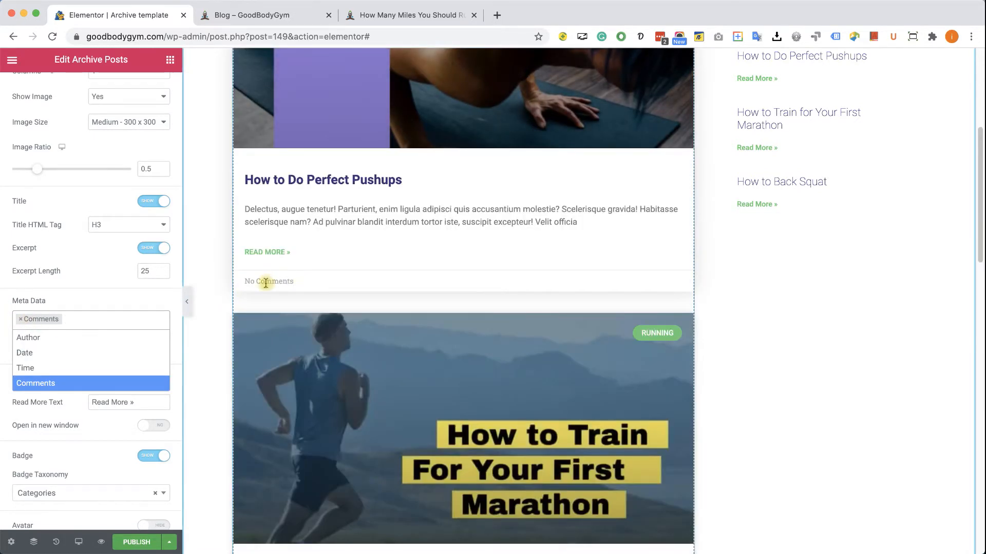
pyautogui.click(68, 340)
pyautogui.click(107, 319)
pyautogui.click(89, 352)
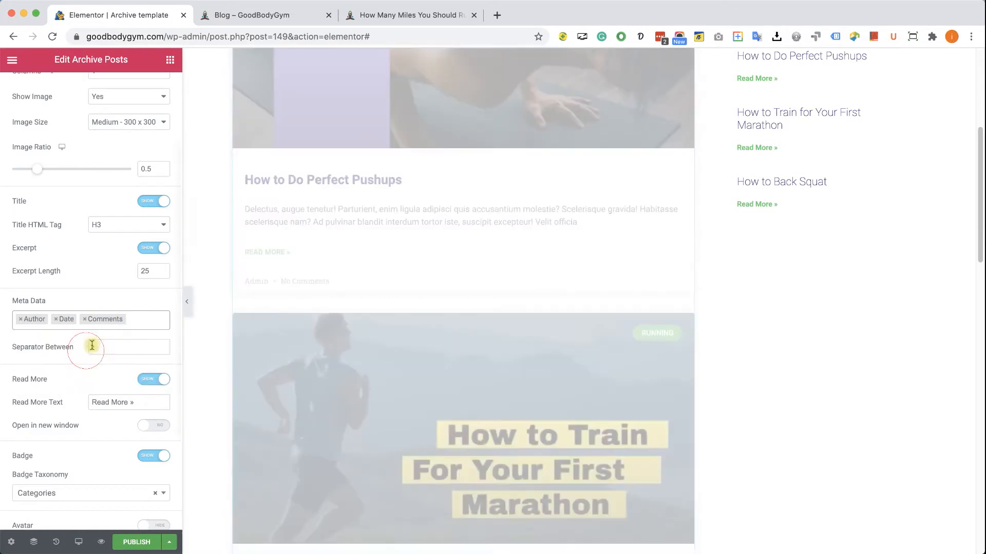
pyautogui.click(141, 319)
pyautogui.click(117, 368)
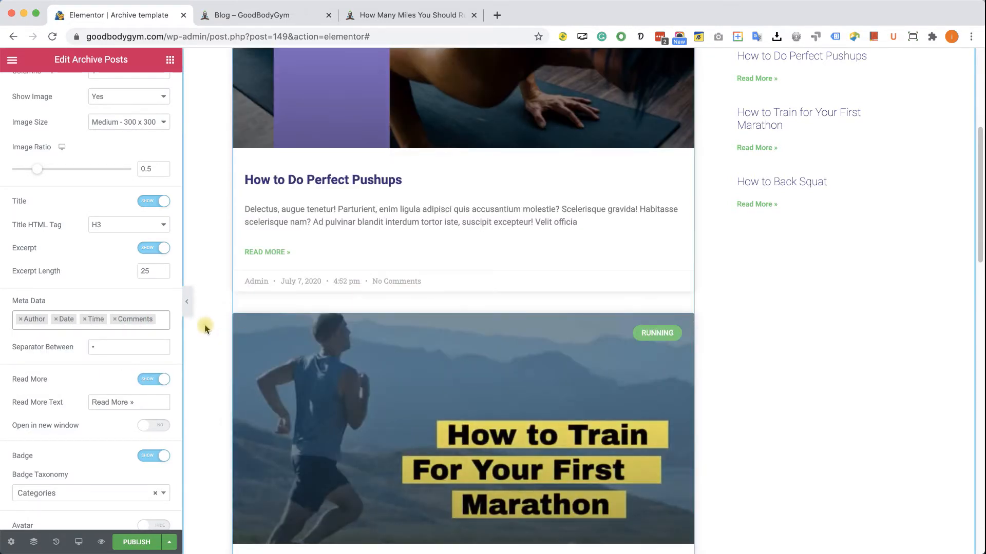
# Remove Author and Time from the post cards' metadata, keeping only Date and Comments.
pyautogui.click(19, 320)
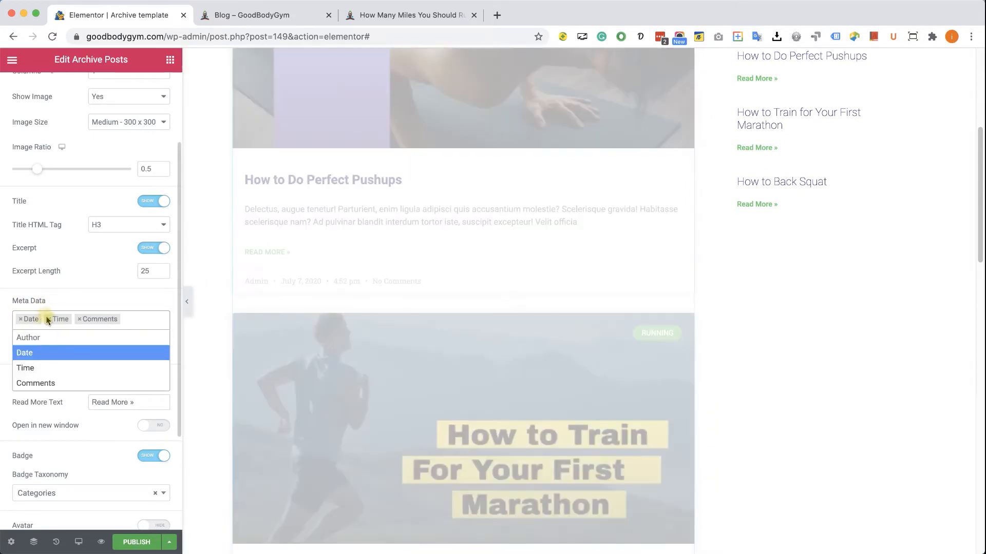
pyautogui.click(47, 320)
pyautogui.click(125, 305)
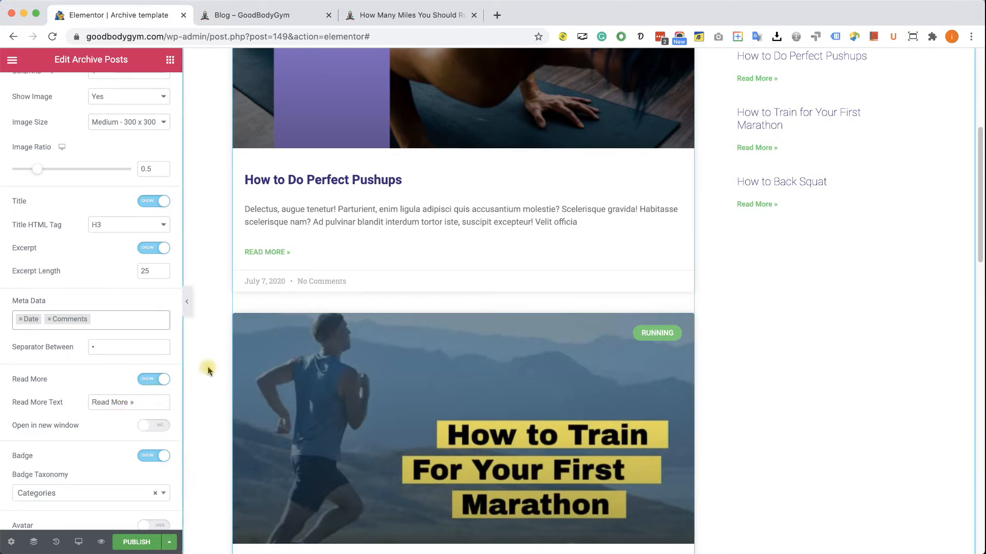
# Try hiding the badge on the post cards, then show it again.
pyautogui.scroll(-1, 348, 354)
pyautogui.scroll(-2, 348, 355)
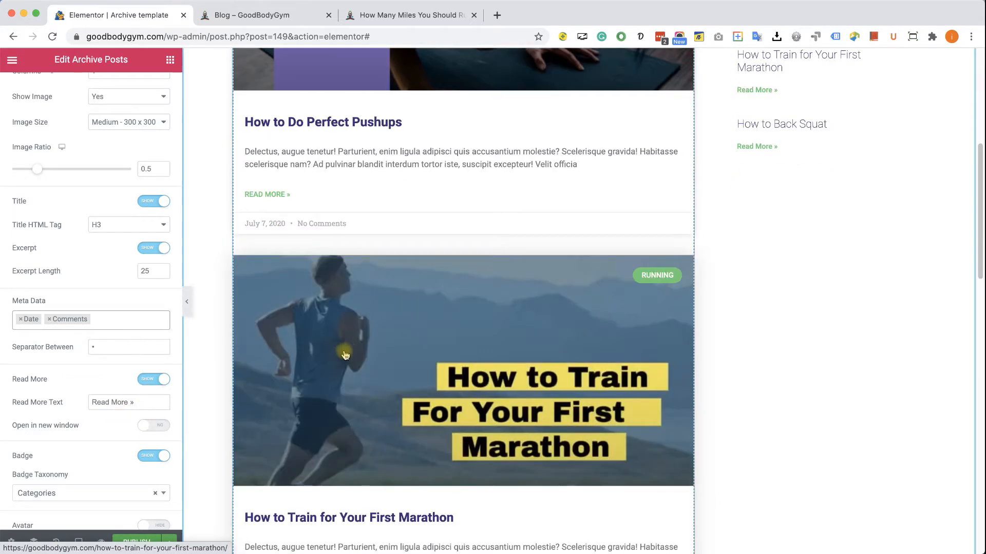
pyautogui.scroll(-2, 125, 370)
pyautogui.scroll(-3, 124, 368)
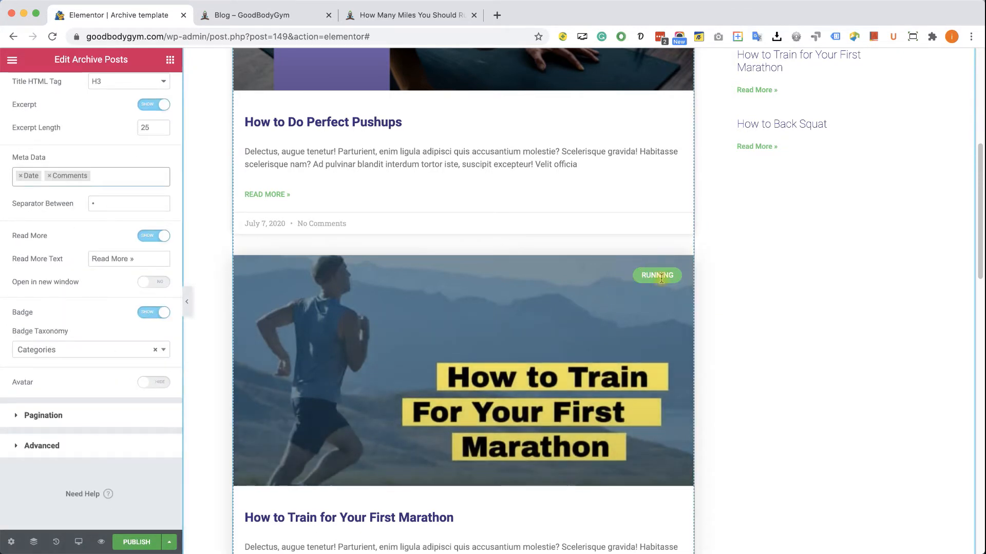
pyautogui.click(154, 313)
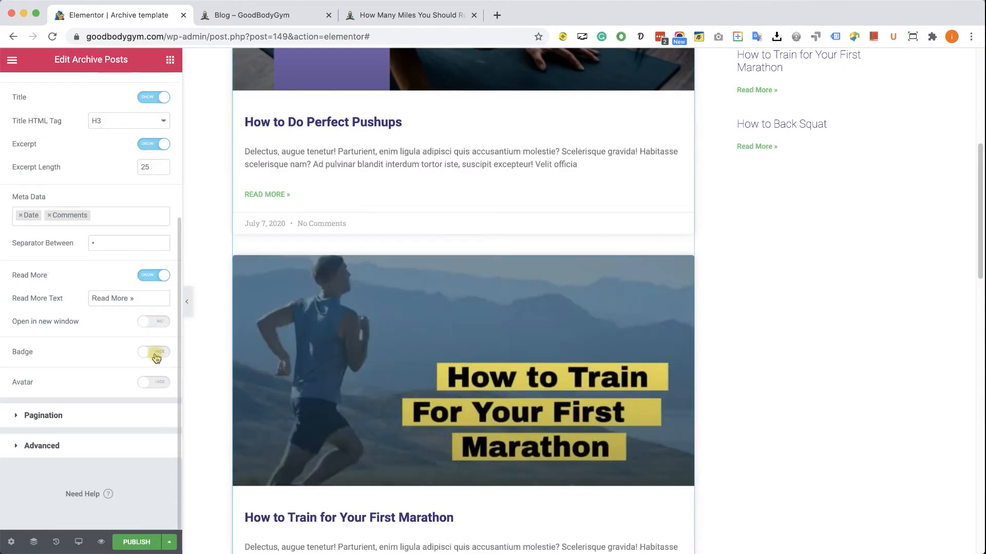
pyautogui.click(156, 355)
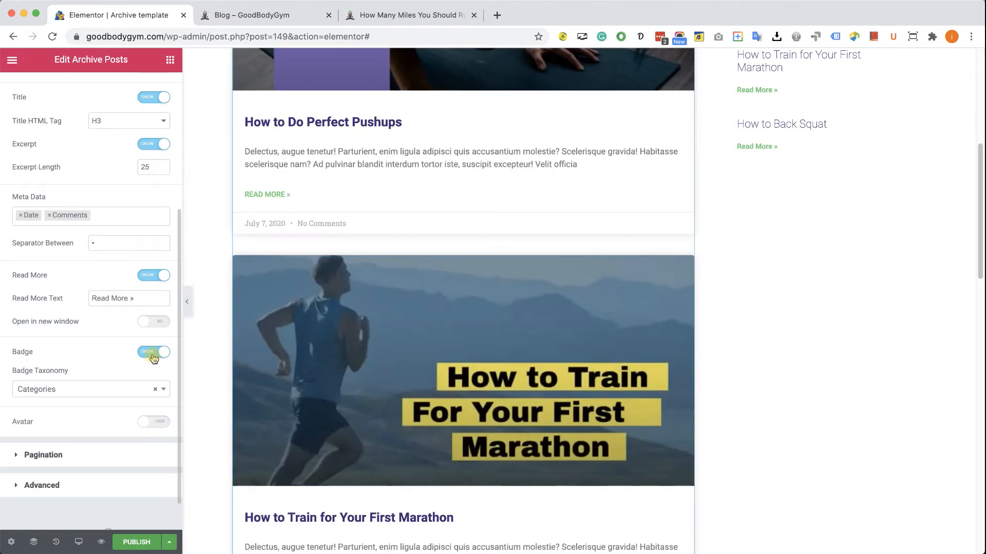
# Try Tags as the badge taxonomy, review the badges on the post cards, then set the taxonomy back to Categories.
pyautogui.click(121, 389)
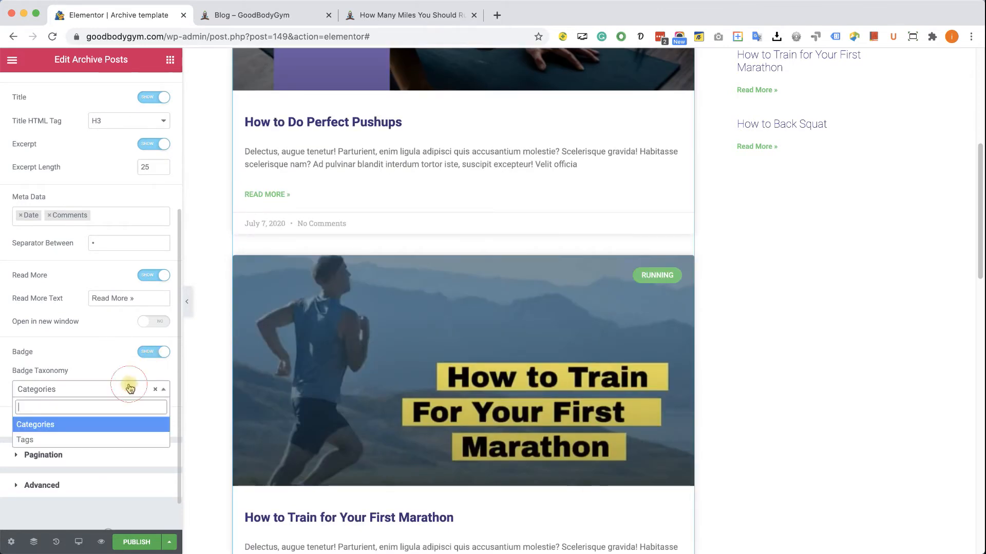
pyautogui.click(71, 440)
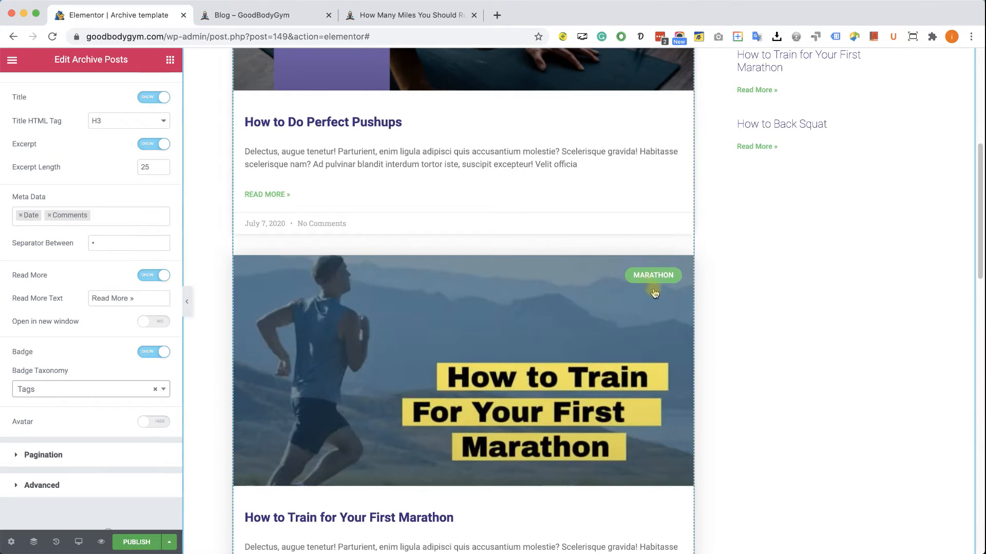
pyautogui.scroll(-7, 671, 341)
pyautogui.scroll(9, 671, 341)
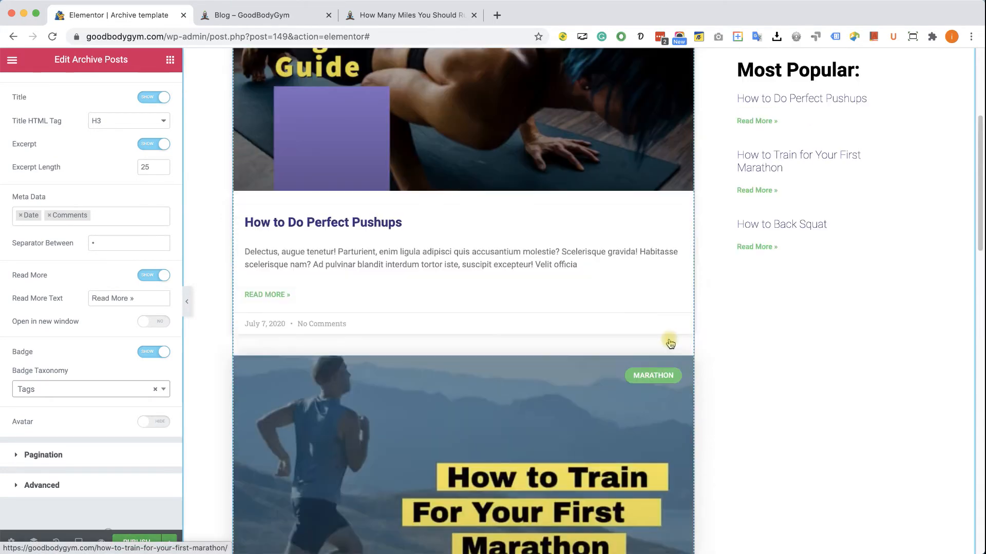
pyautogui.scroll(5, 671, 343)
pyautogui.scroll(-3, 620, 286)
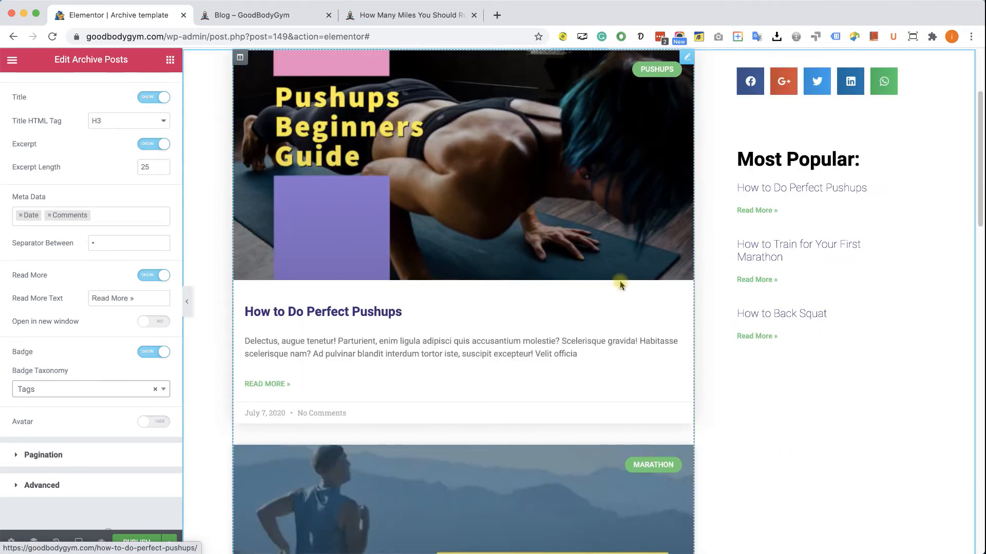
pyautogui.scroll(-5, 620, 286)
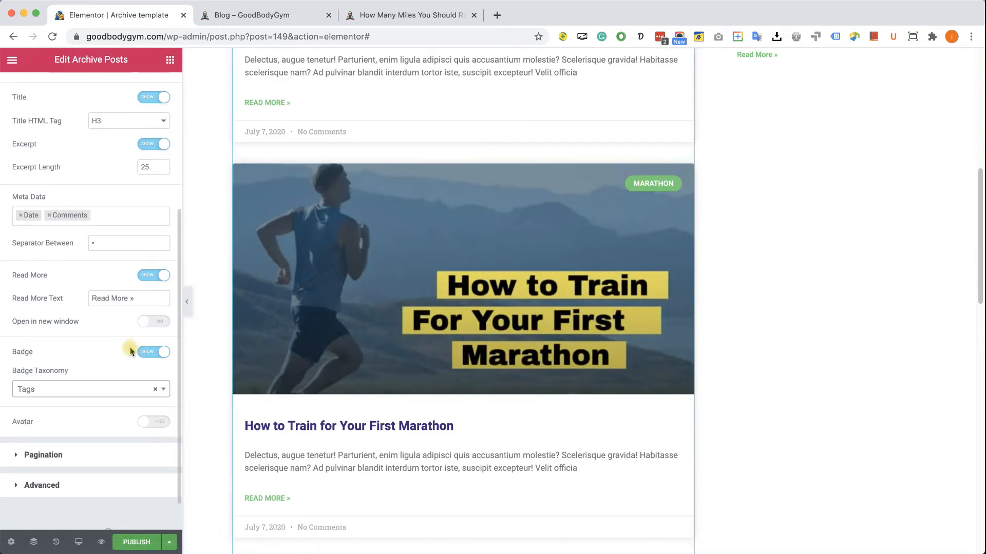
pyautogui.click(132, 391)
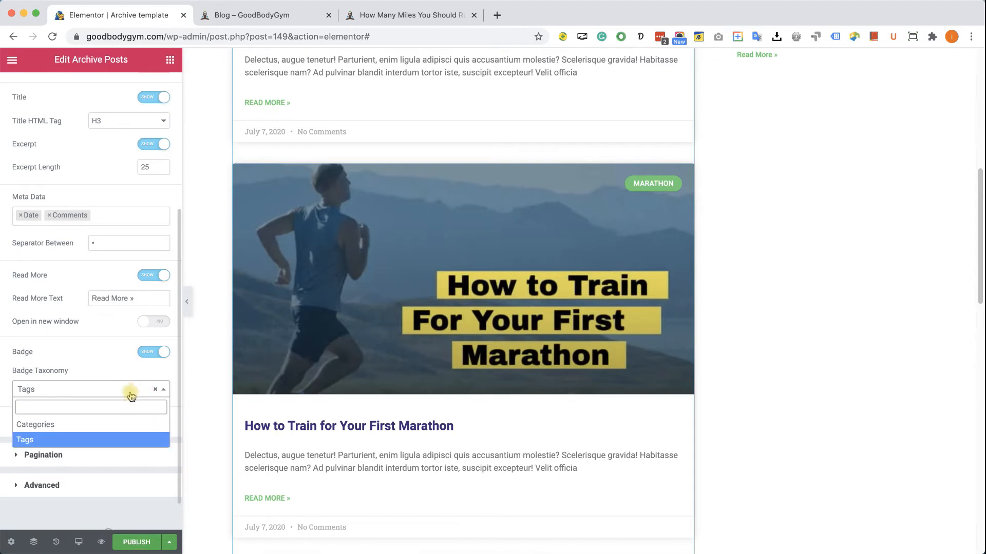
pyautogui.click(110, 424)
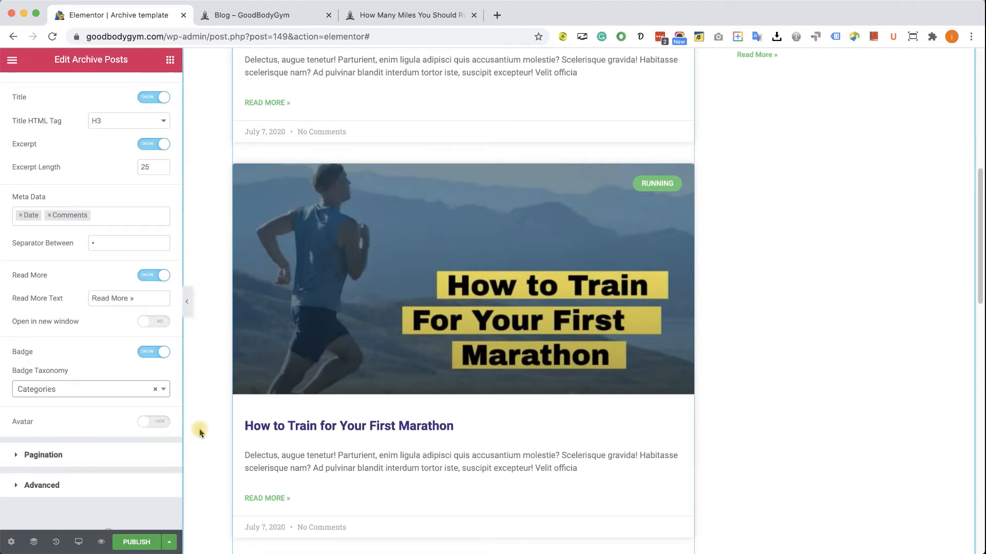
# Try showing the author avatar on the post cards, then hide it again.
pyautogui.click(168, 426)
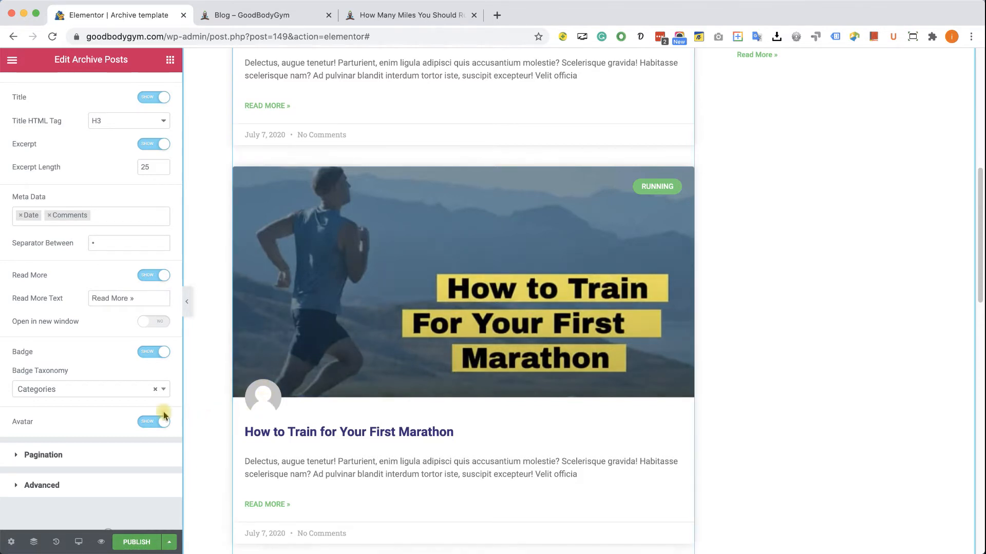
pyautogui.click(148, 422)
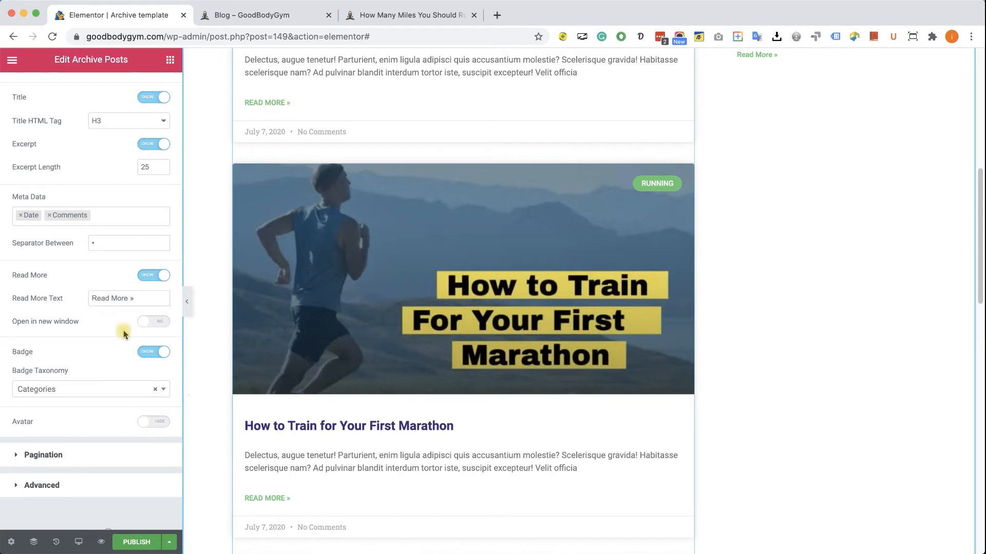
# Collapse the Archive Posts widget's Layout settings and expand its Pagination settings.
pyautogui.scroll(5, 69, 273)
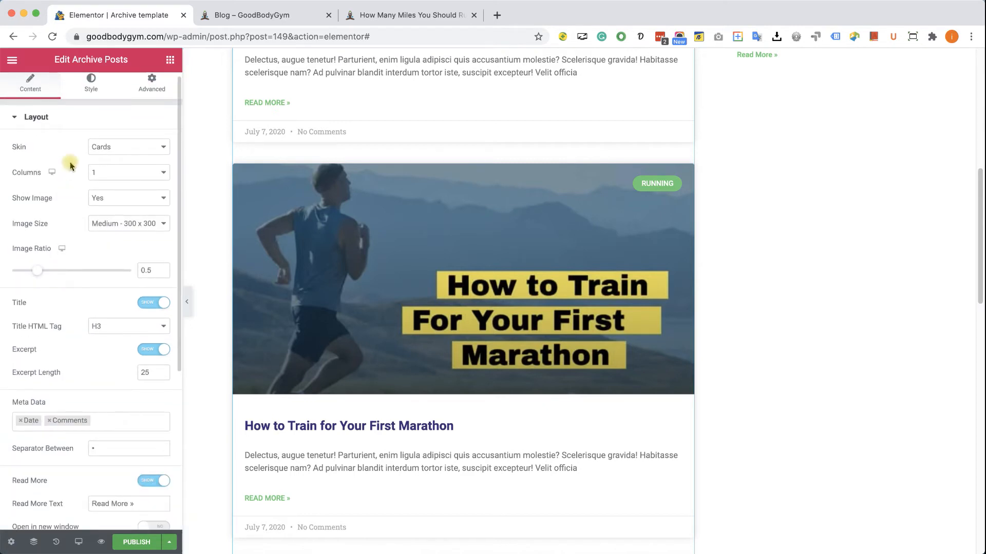
pyautogui.click(60, 120)
pyautogui.click(55, 156)
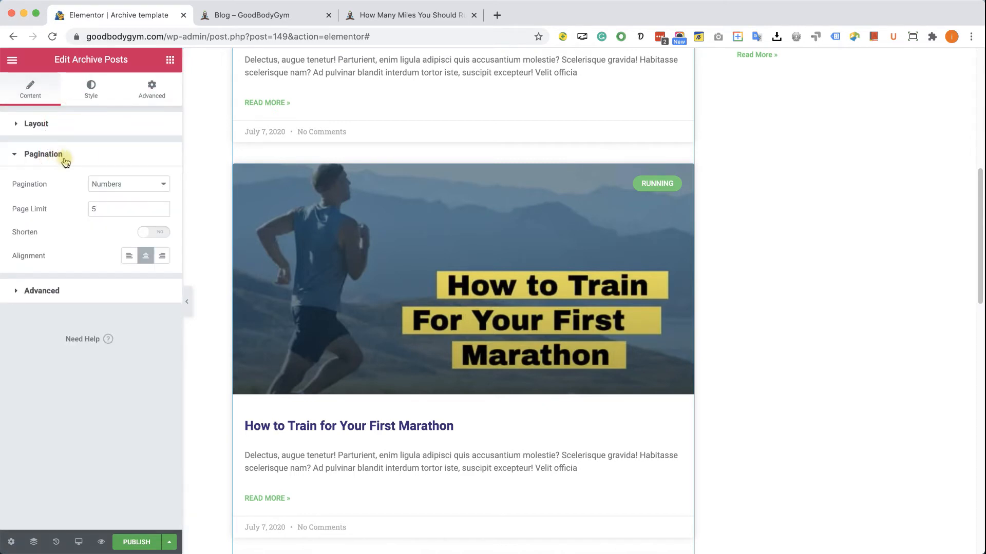
# Visit the pluginsforwp.com blog in a new tab, examine the numbered pagination below its posts, then return to the archive template.
pyautogui.scroll(-3, 397, 370)
pyautogui.scroll(-15, 397, 378)
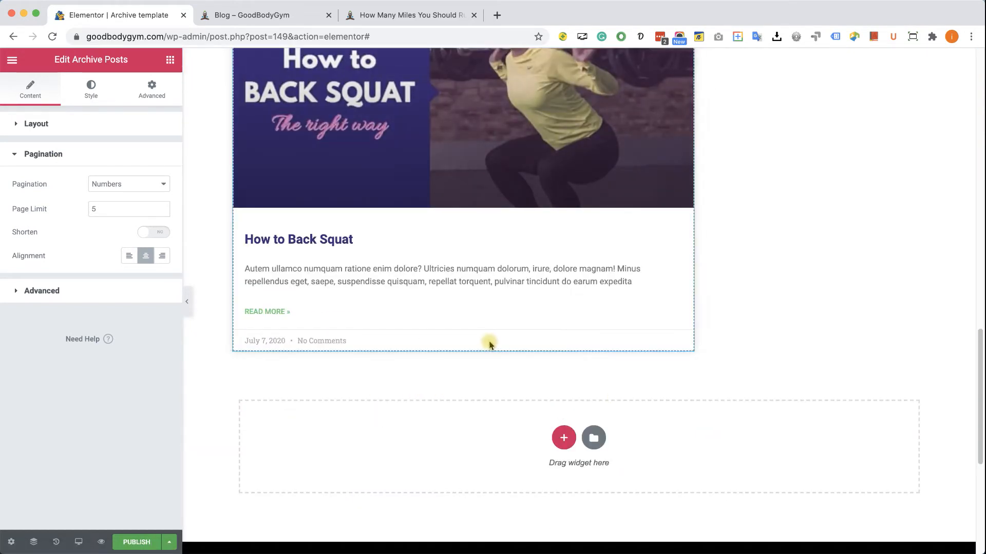
pyautogui.click(496, 15)
pyautogui.write('pluginsforwp.com')
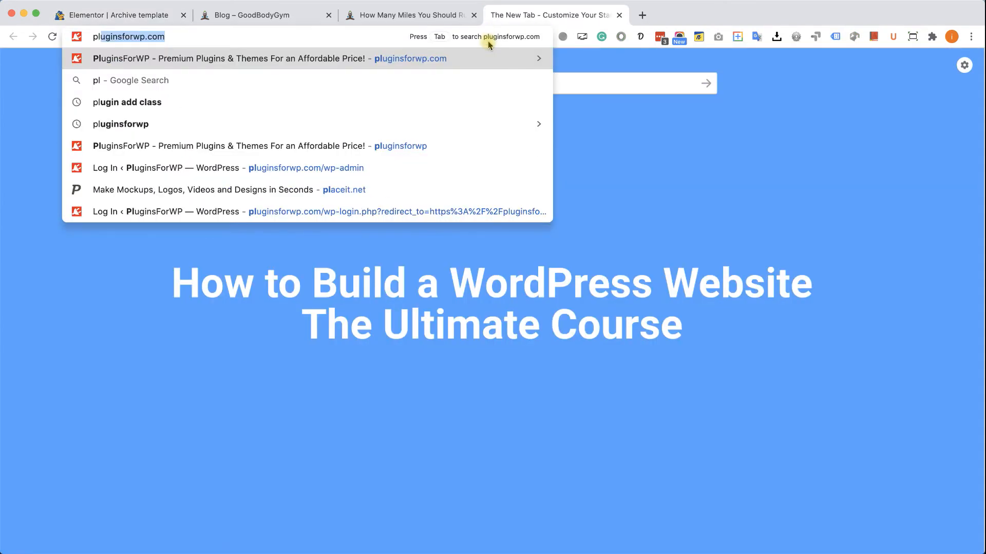
pyautogui.press('Return')
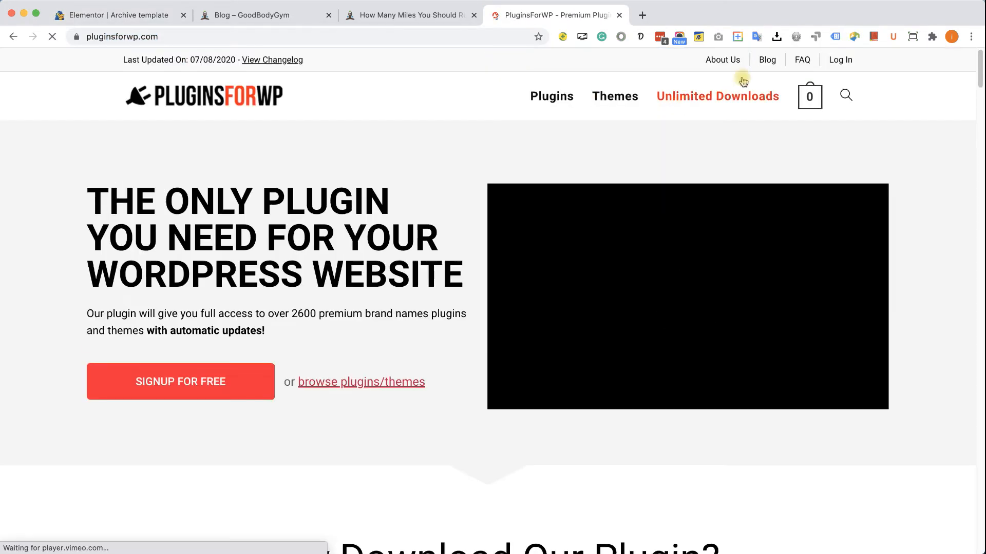
pyautogui.click(767, 61)
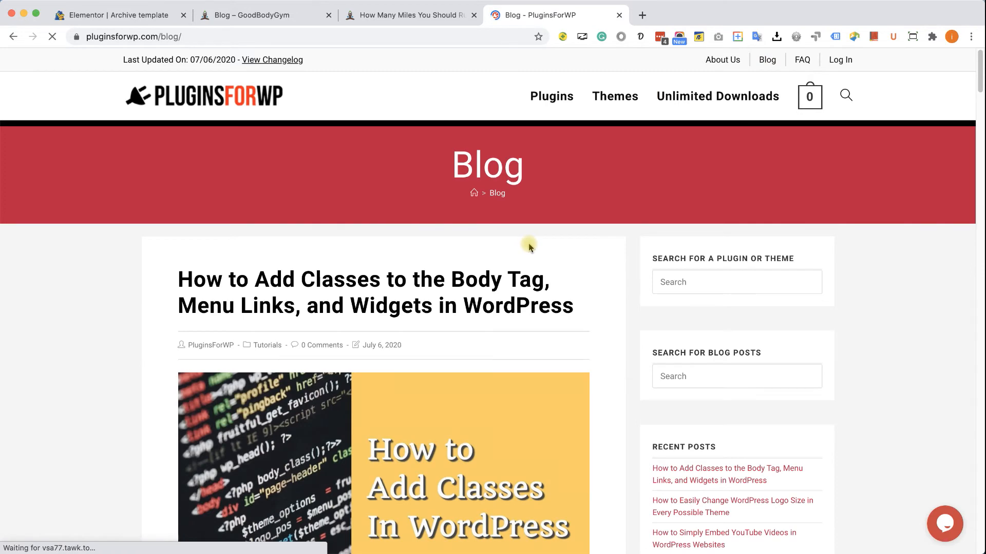
pyautogui.scroll(-15, 512, 277)
pyautogui.scroll(-10, 514, 281)
pyautogui.scroll(4, 433, 187)
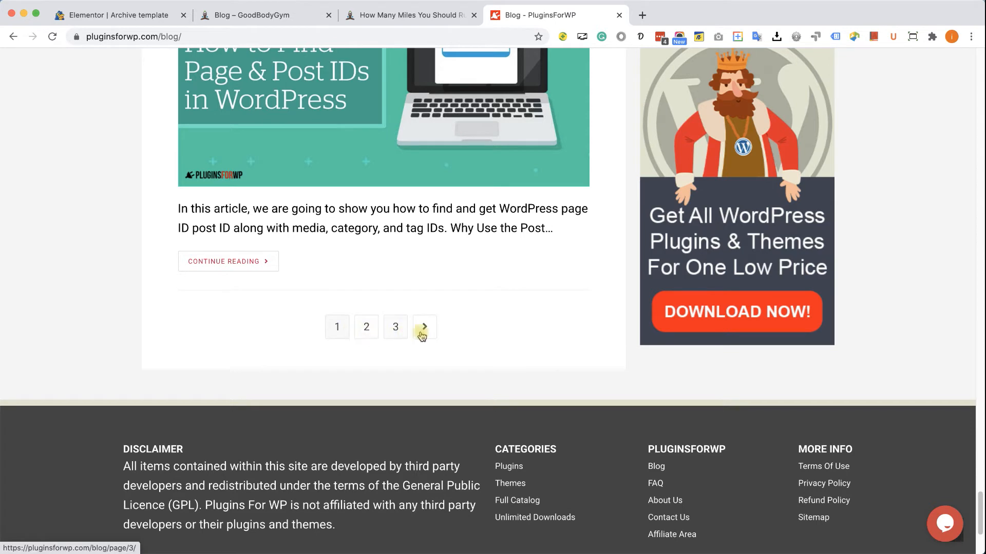
pyautogui.click(620, 15)
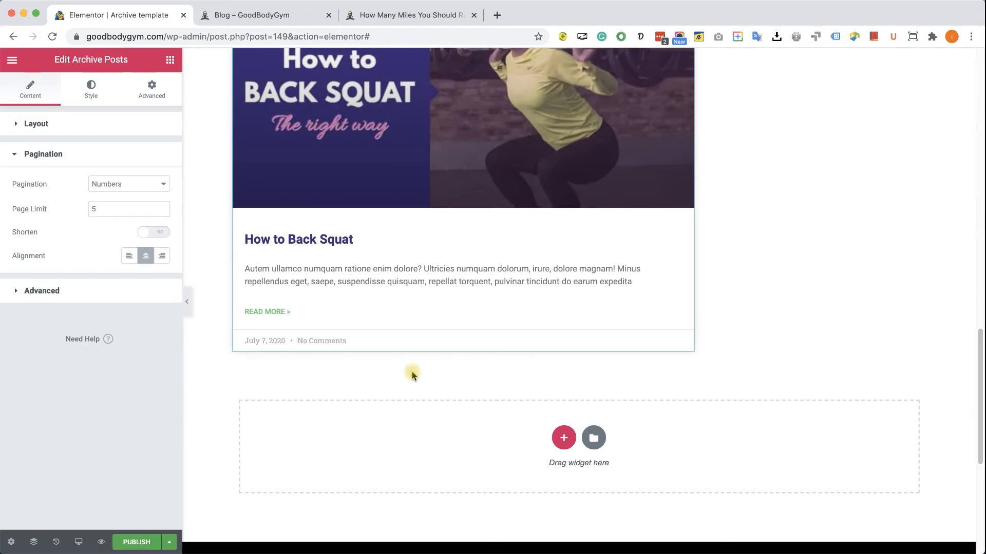
# Review the available pagination types without changing the selection, then view the Archive Posts widget's Nothing Found Message setting.
pyautogui.click(154, 185)
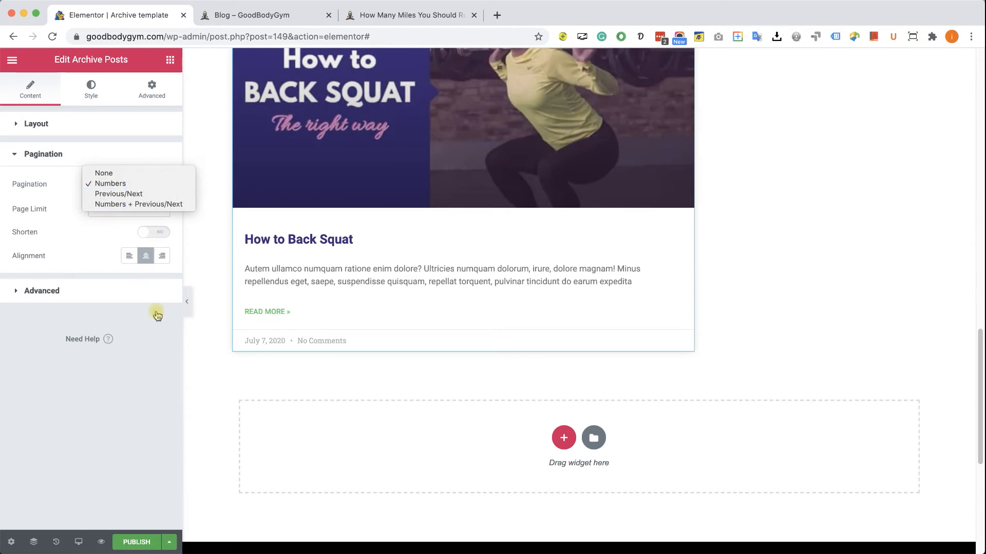
pyautogui.click(161, 359)
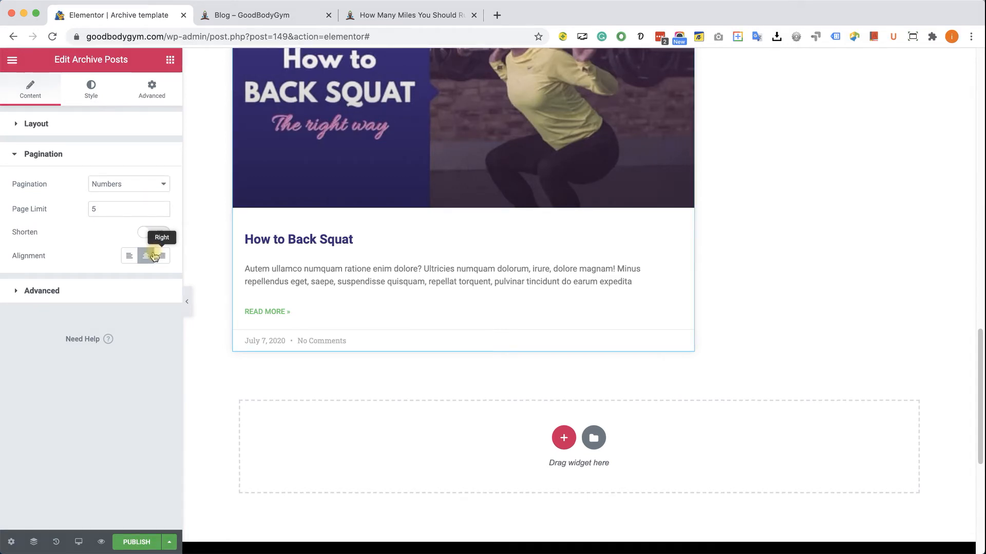
pyautogui.click(71, 154)
pyautogui.click(72, 195)
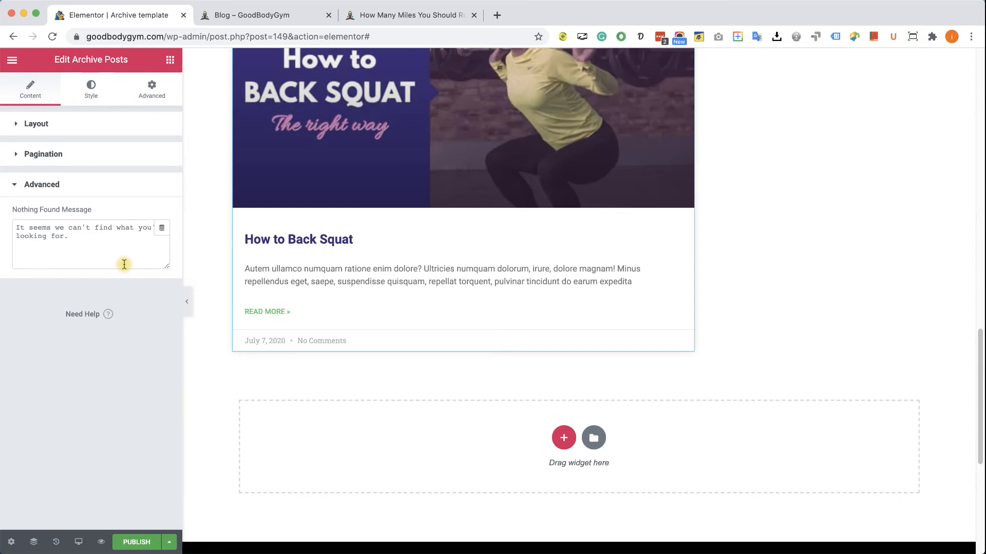
# Review the Archive Posts widget's layout style settings for column gap, row gap and alignment, then collapse them.
pyautogui.scroll(3, 516, 255)
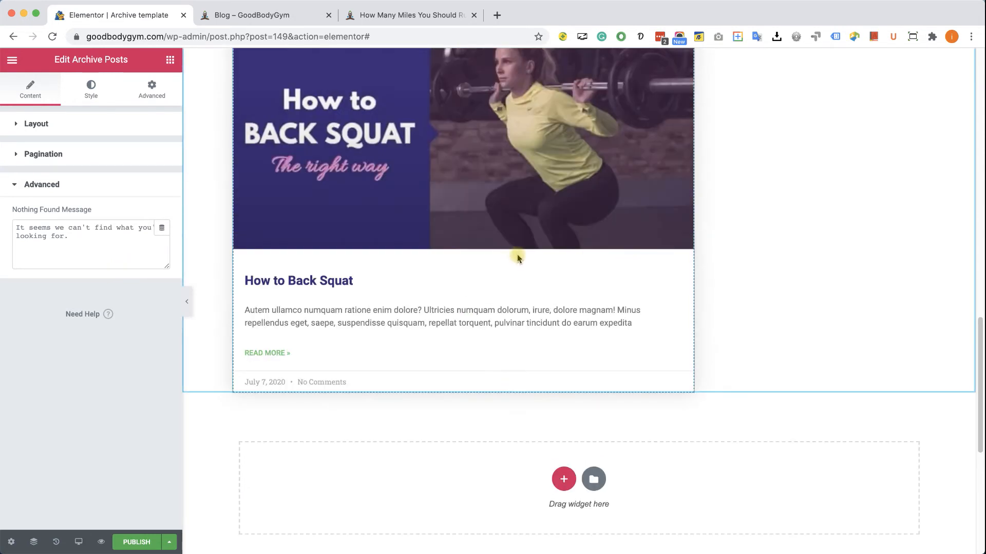
pyautogui.click(91, 93)
pyautogui.click(57, 124)
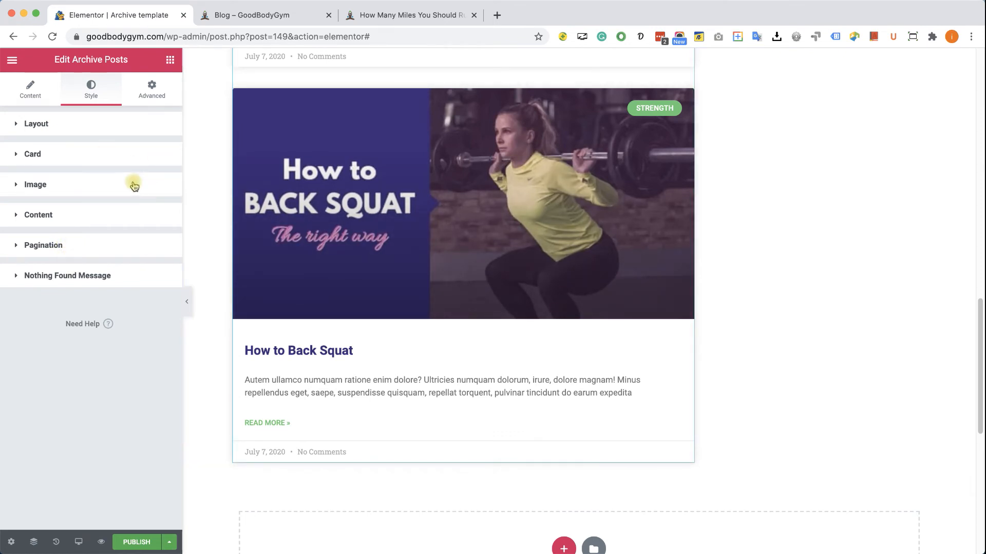
pyautogui.click(113, 126)
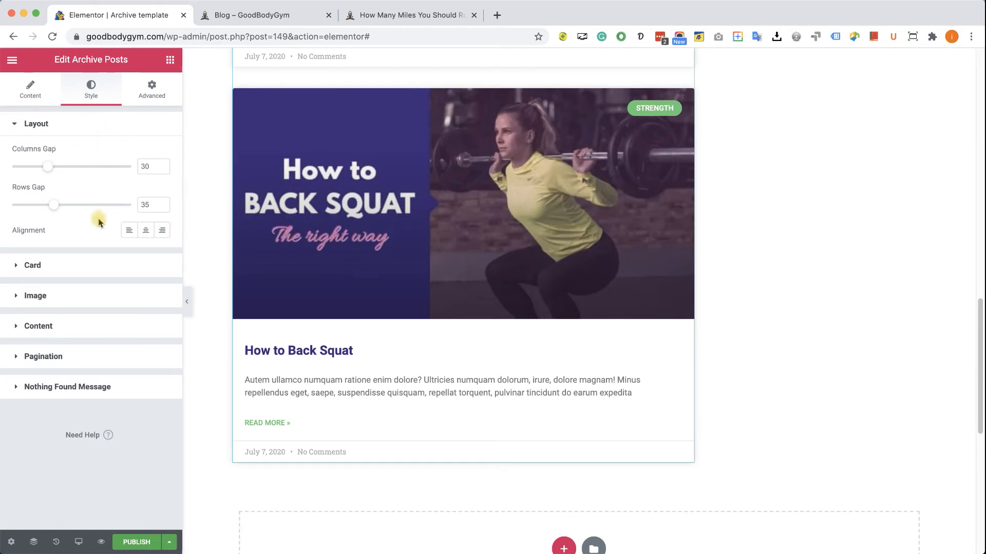
pyautogui.click(74, 126)
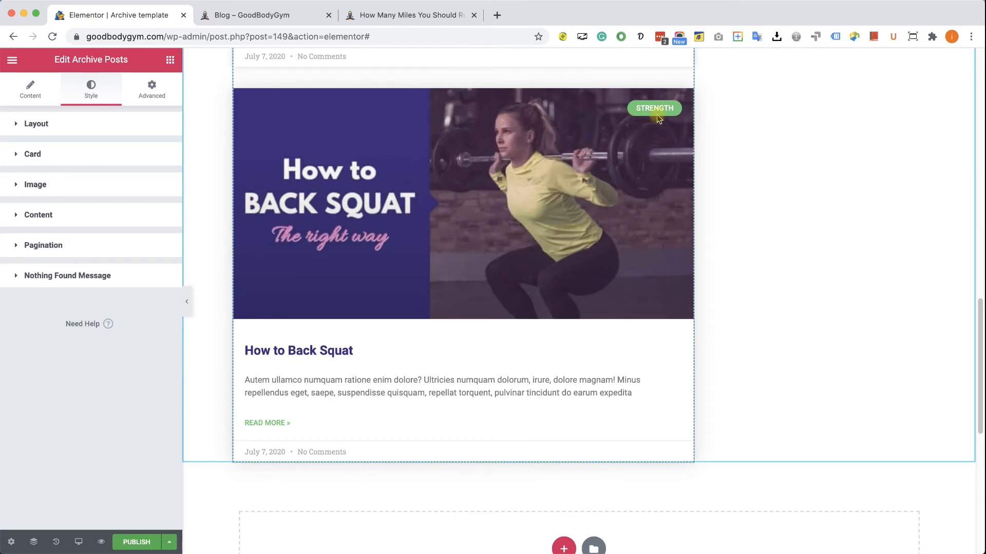
pyautogui.scroll(1, 658, 116)
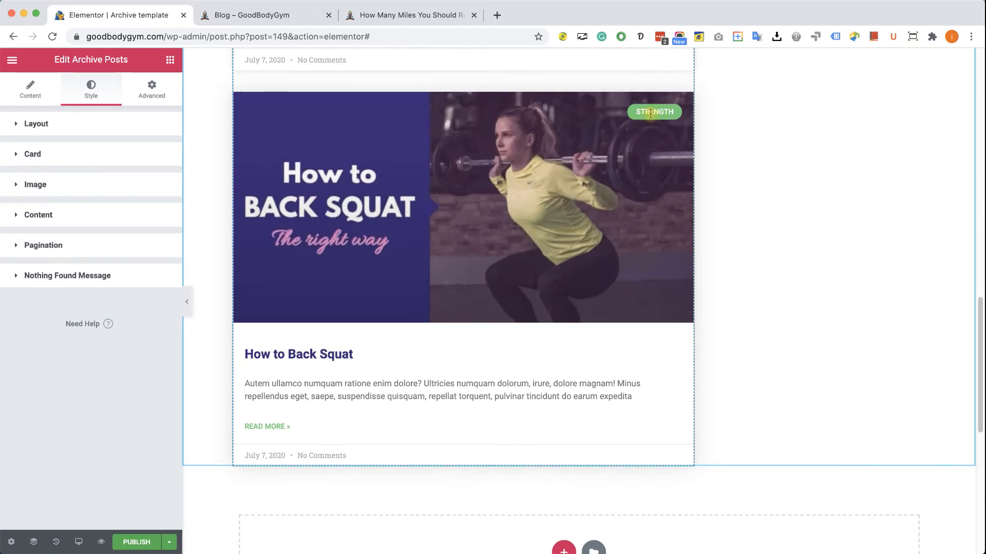
# Set the post cards' badge background color to the purple #B971D7, then collapse the image style settings.
pyautogui.click(62, 186)
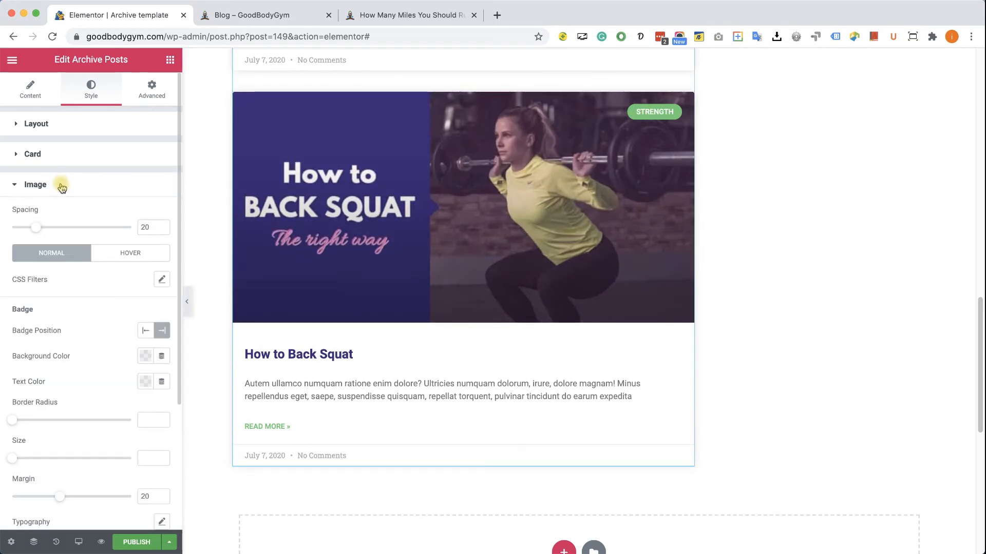
pyautogui.scroll(-2, 62, 202)
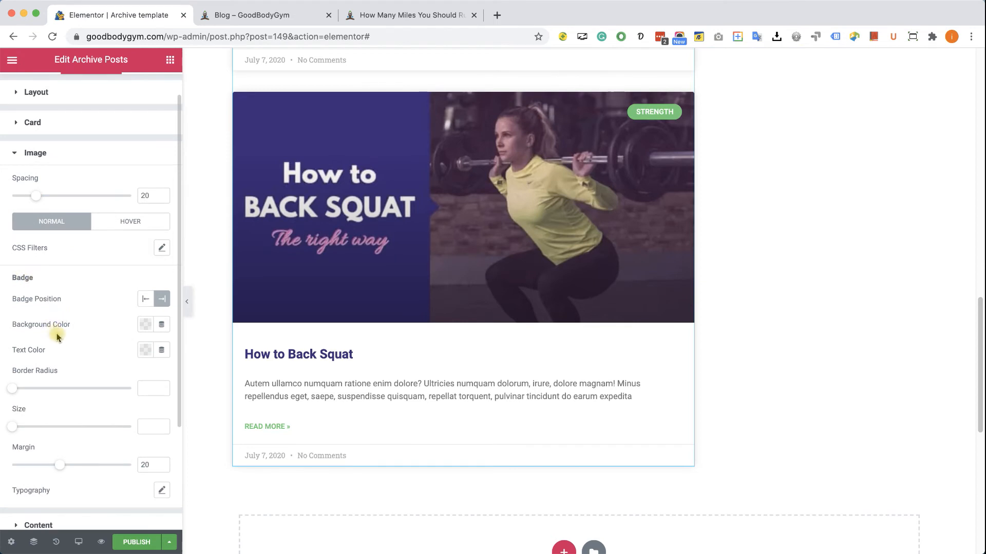
pyautogui.click(143, 331)
pyautogui.click(102, 354)
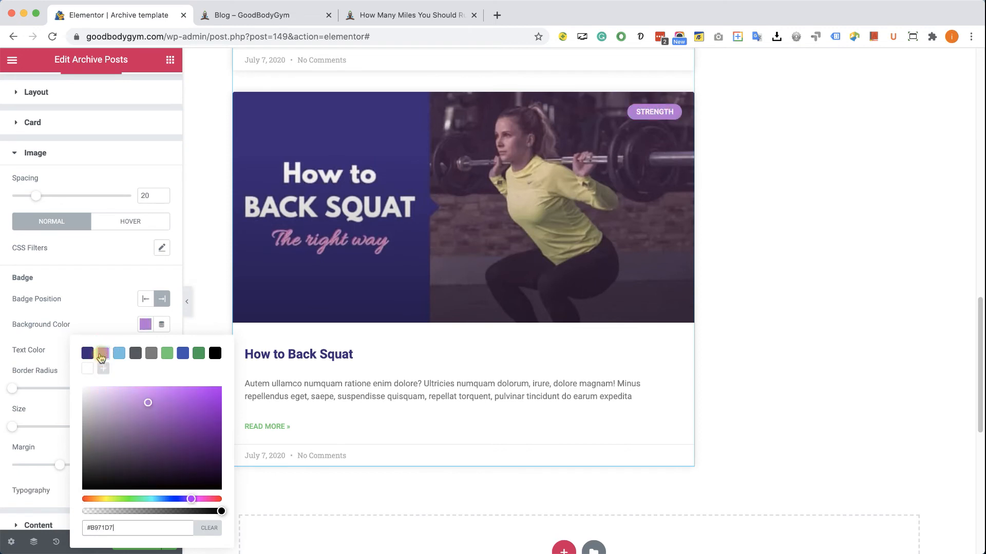
pyautogui.click(123, 325)
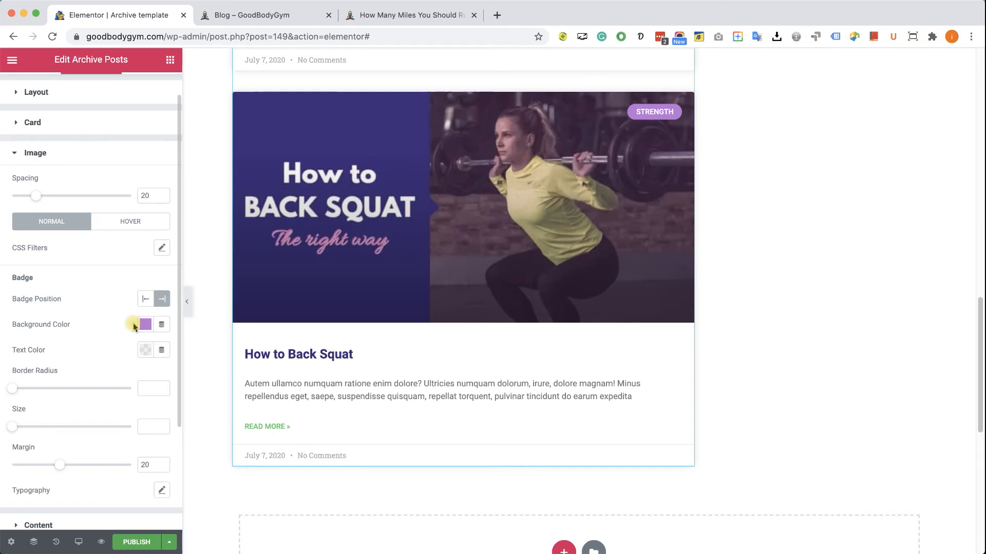
pyautogui.click(104, 156)
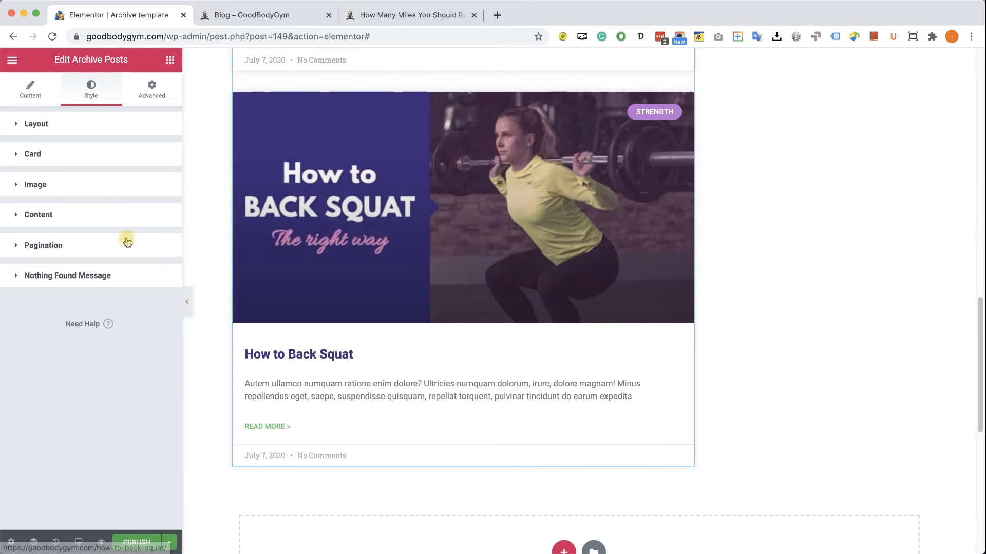
# Open the post title's typography in the content style settings and enlarge the title size to 36 px.
pyautogui.click(113, 221)
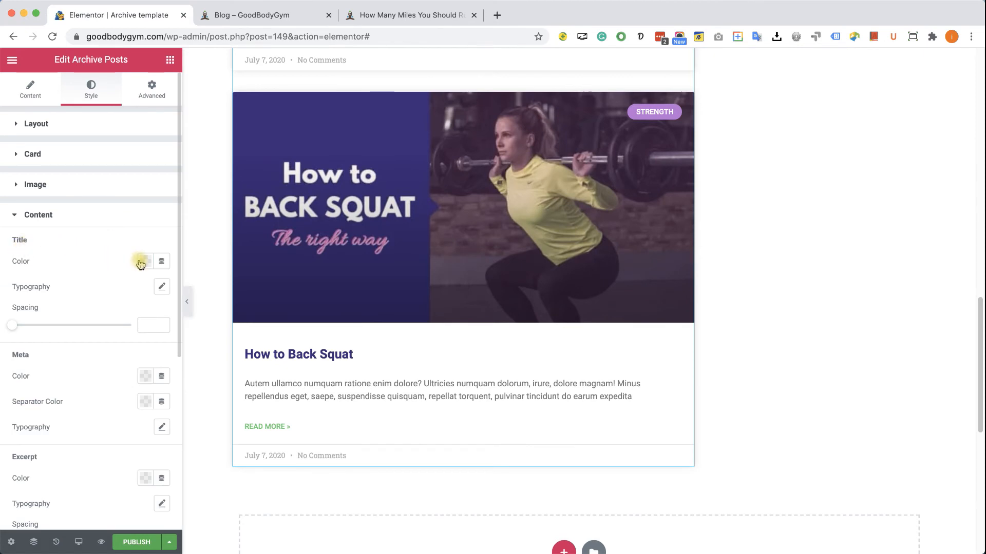
pyautogui.click(161, 286)
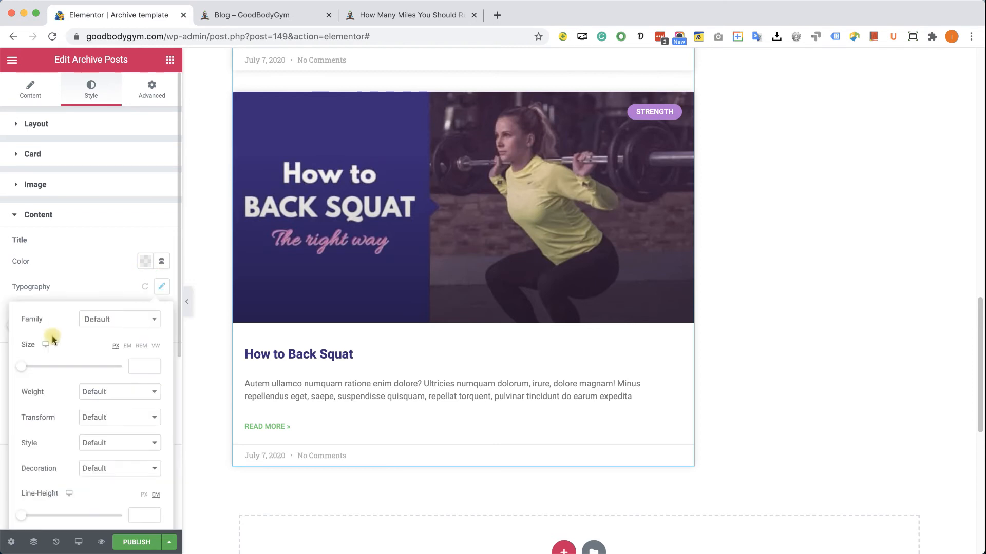
pyautogui.moveTo(23, 366); pyautogui.dragTo(40, 370)
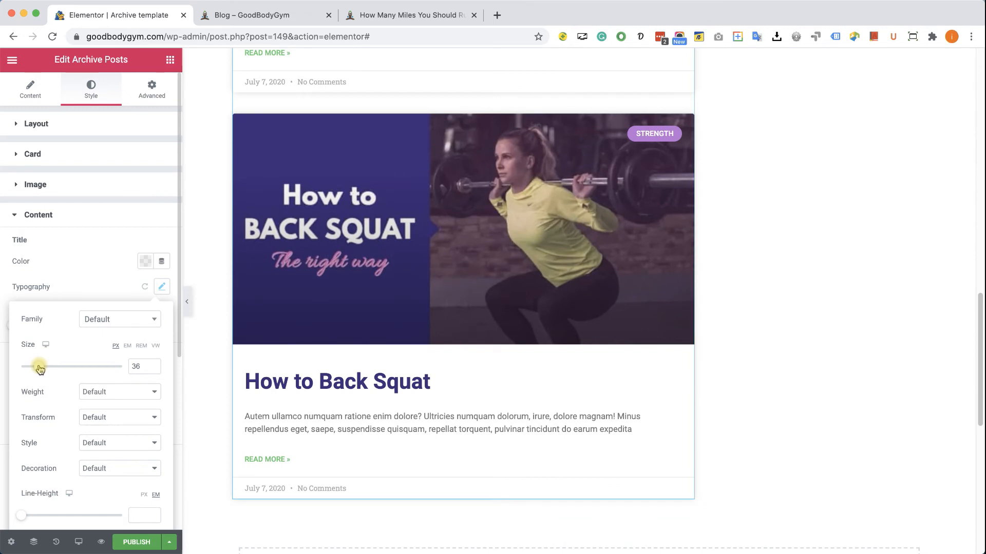
# Try Times New Roman as the post title font, then set the font family to Alex Brush.
pyautogui.click(149, 320)
pyautogui.scroll(-2, 122, 395)
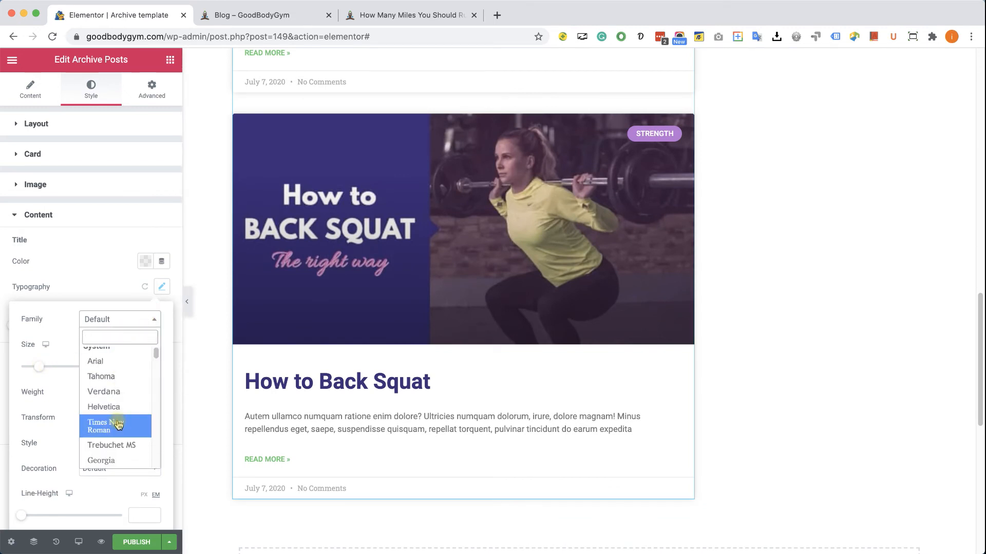
pyautogui.click(115, 418)
pyautogui.click(152, 319)
pyautogui.scroll(-3, 123, 405)
pyautogui.scroll(-5, 126, 408)
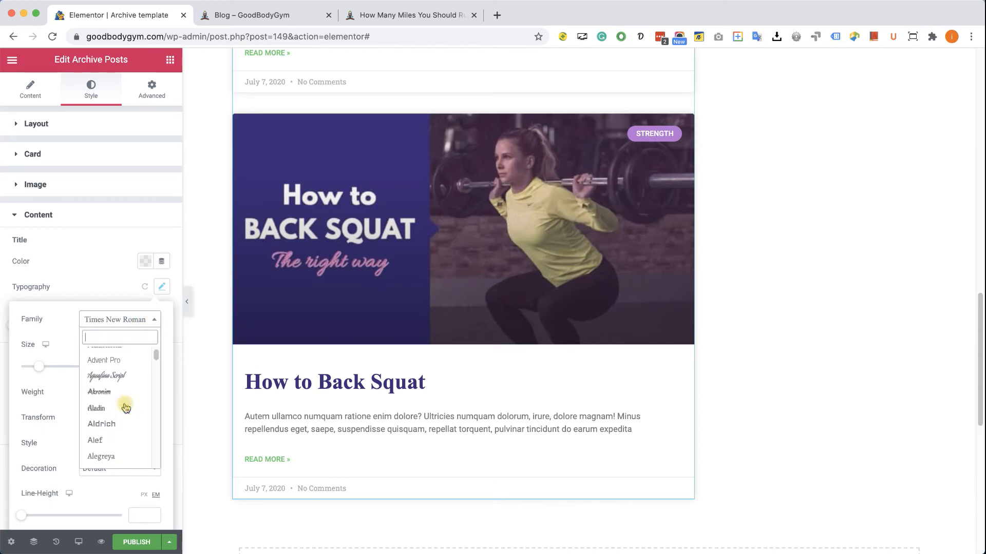
pyautogui.scroll(-1, 126, 408)
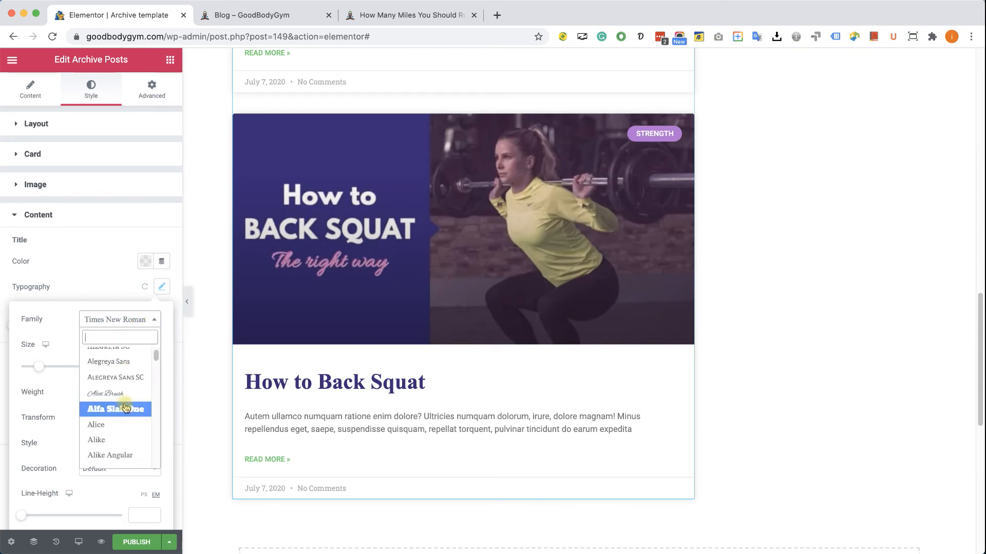
pyautogui.click(125, 393)
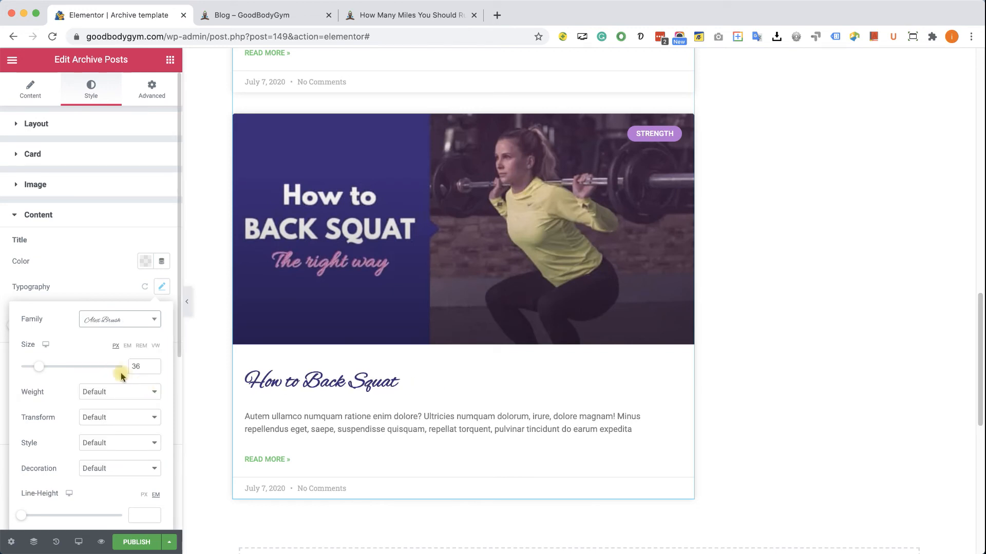
# Set the post title font size to 40 px and close the title's typography settings.
pyautogui.click(154, 366)
pyautogui.click(155, 364)
pyautogui.click(155, 364)
pyautogui.click(155, 364)
pyautogui.click(155, 364)
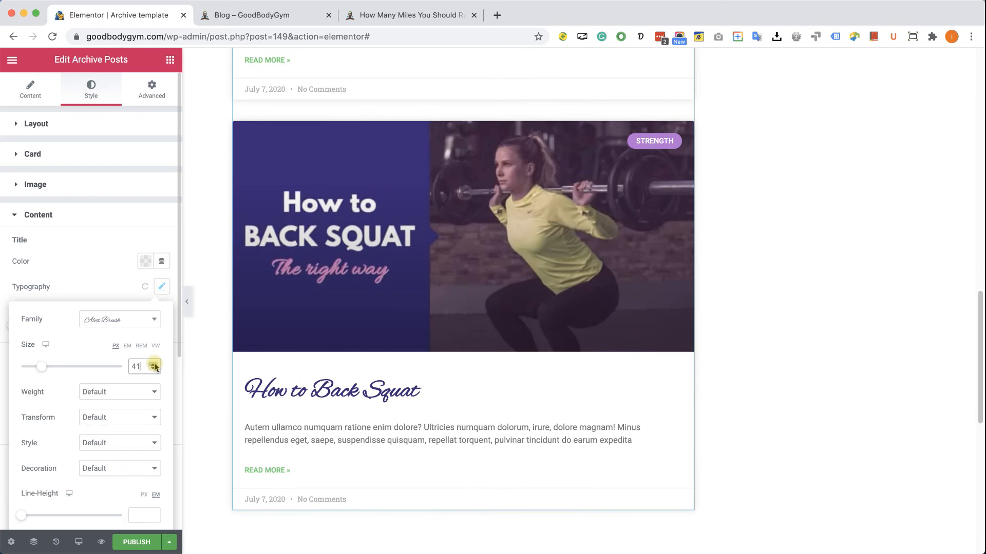
pyautogui.click(155, 371)
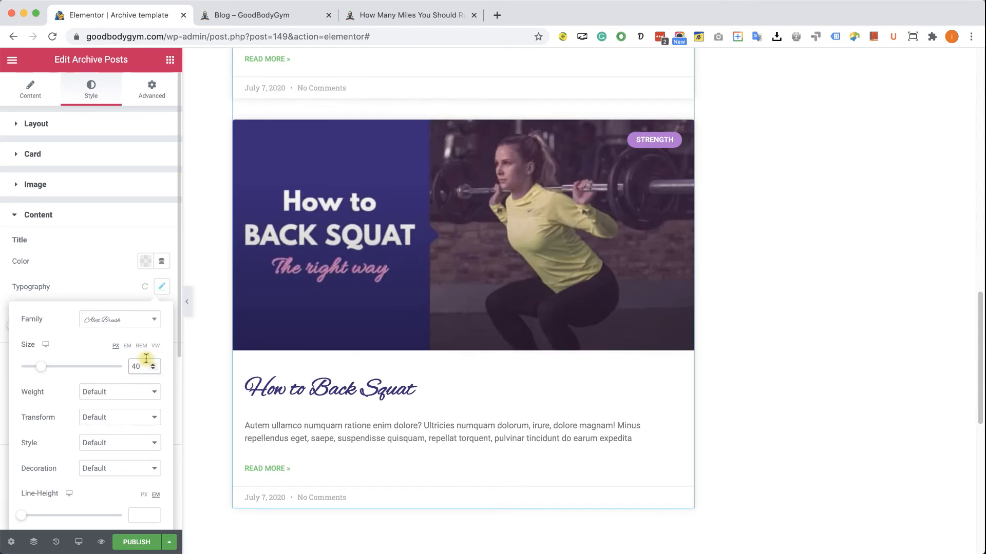
pyautogui.click(162, 288)
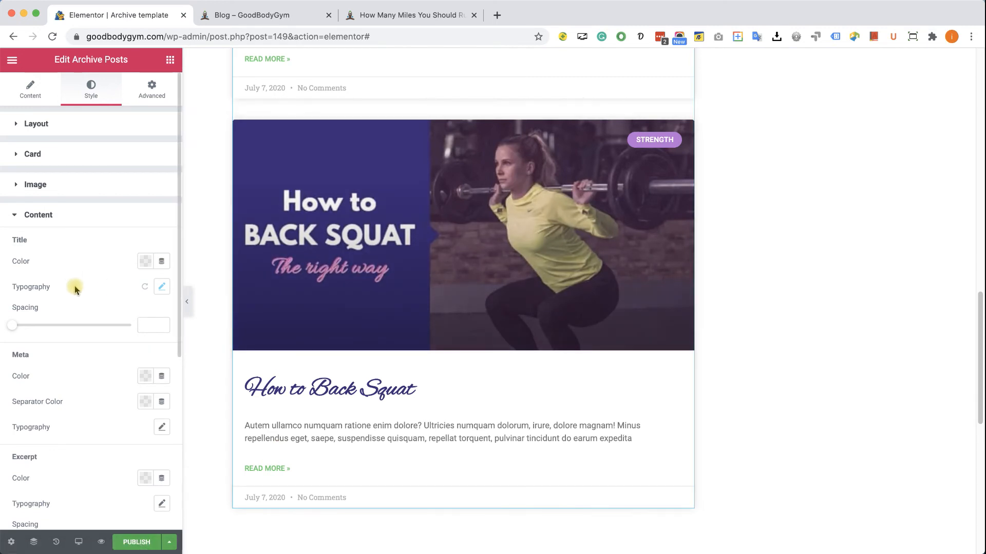
# Set the Read More link color on the post cards to the dark purple #3D2979.
pyautogui.scroll(-1, 75, 375)
pyautogui.scroll(-8, 79, 378)
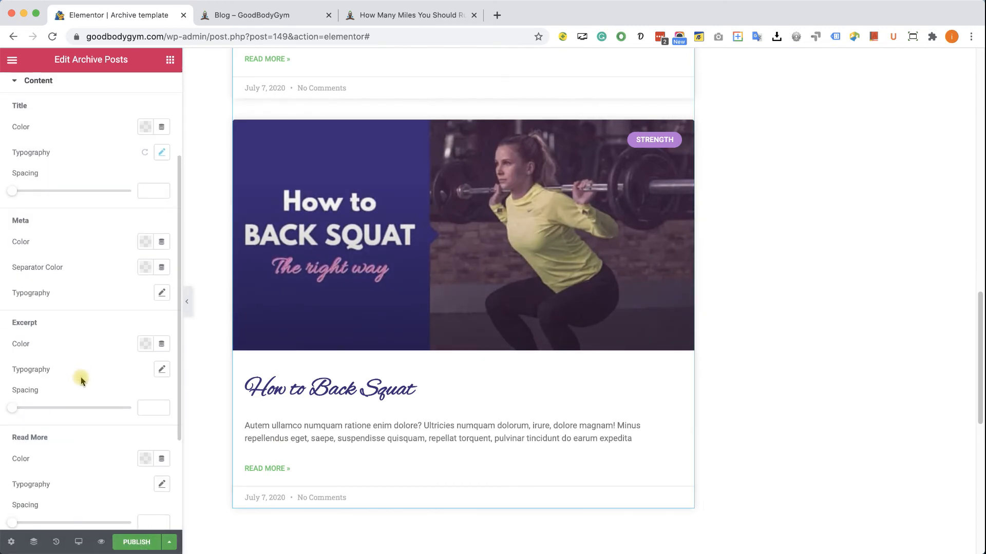
pyautogui.scroll(-1, 81, 377)
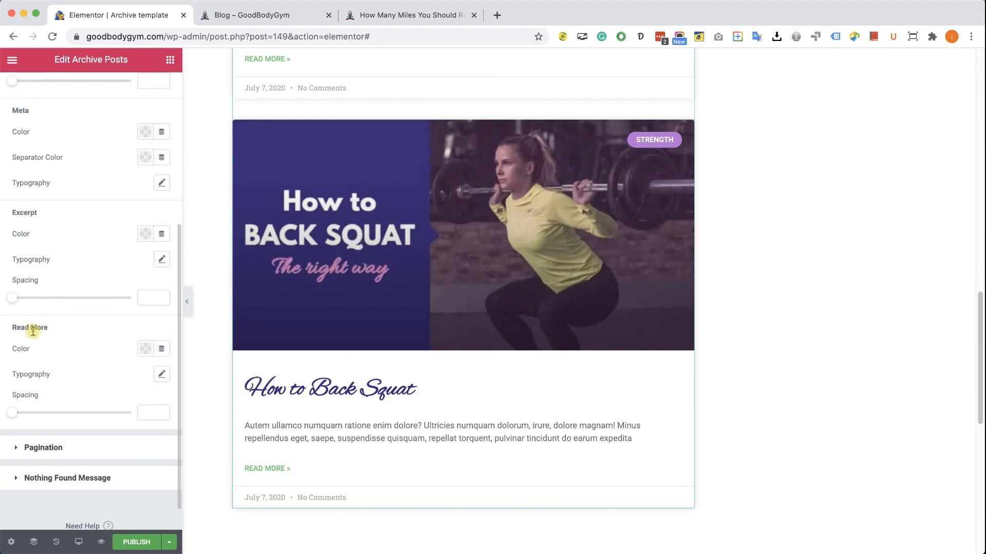
pyautogui.click(144, 352)
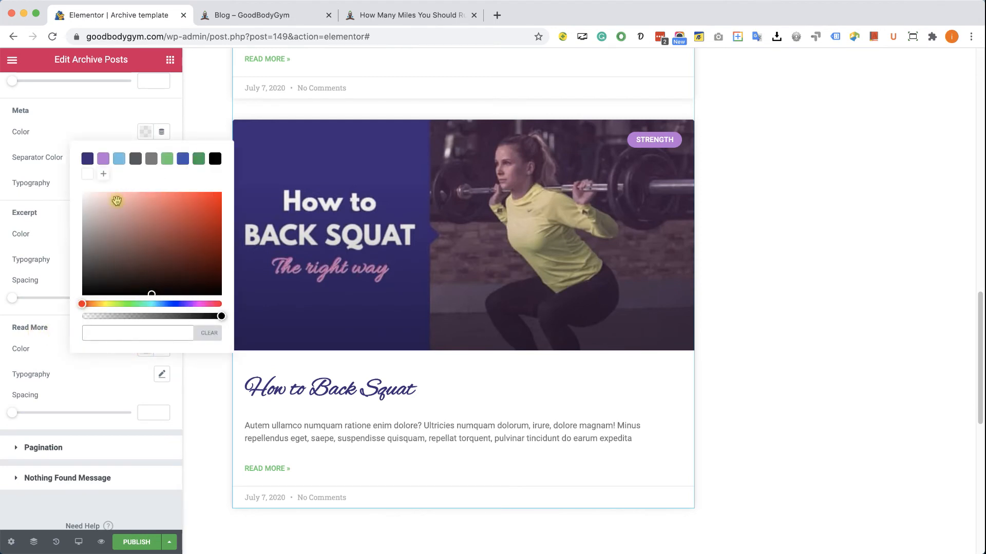
pyautogui.click(87, 158)
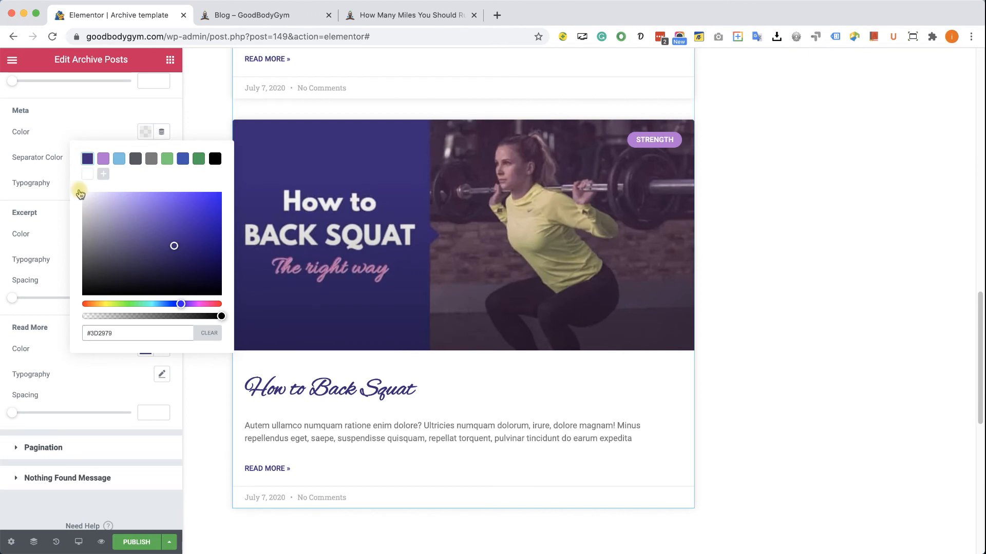
pyautogui.click(28, 342)
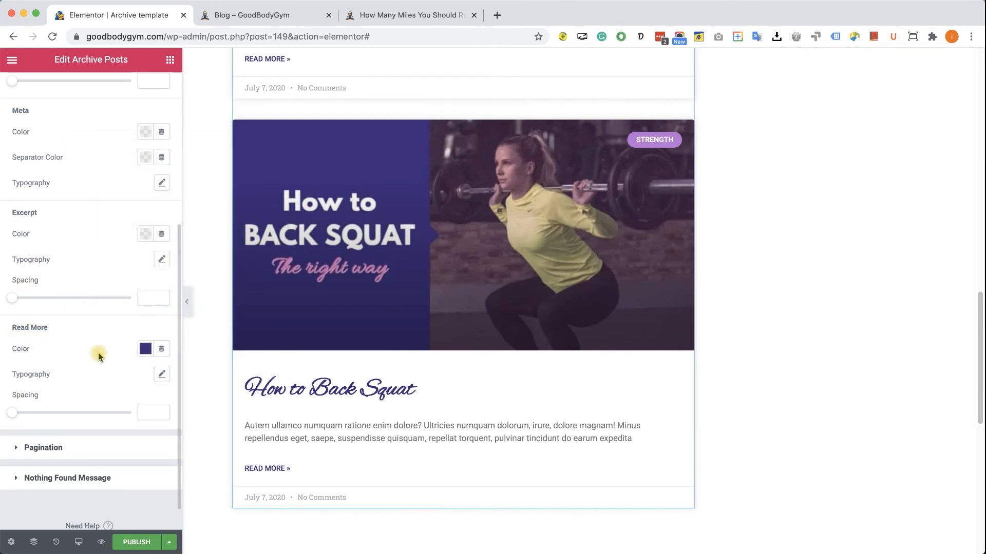
# Set the Read More link's font size to 15 px and close its typography settings.
pyautogui.click(162, 375)
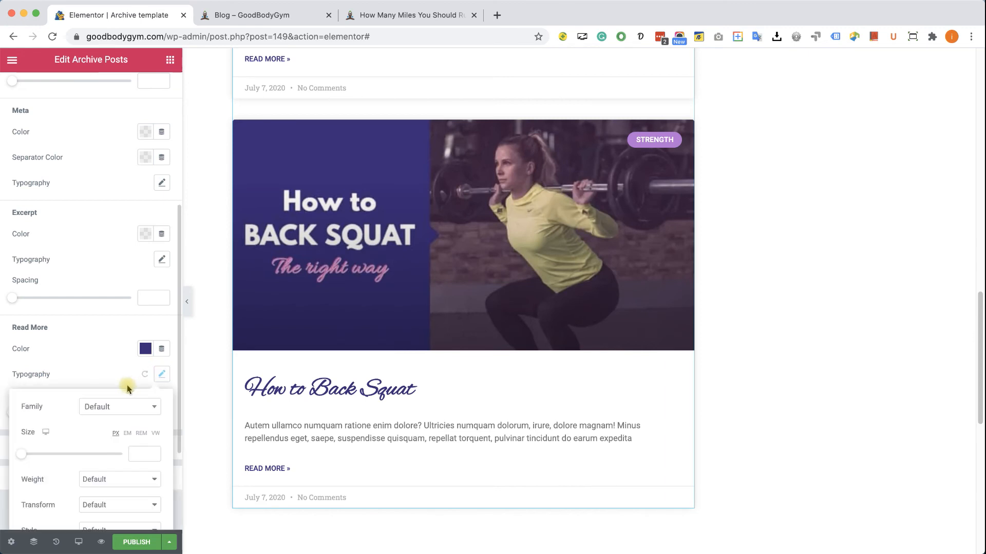
pyautogui.moveTo(23, 446); pyautogui.dragTo(32, 449)
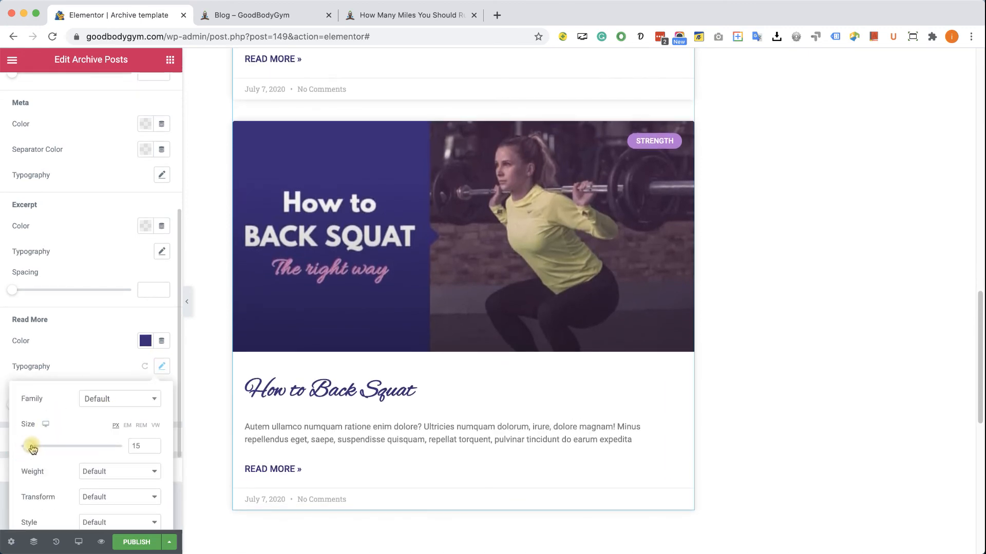
pyautogui.click(162, 366)
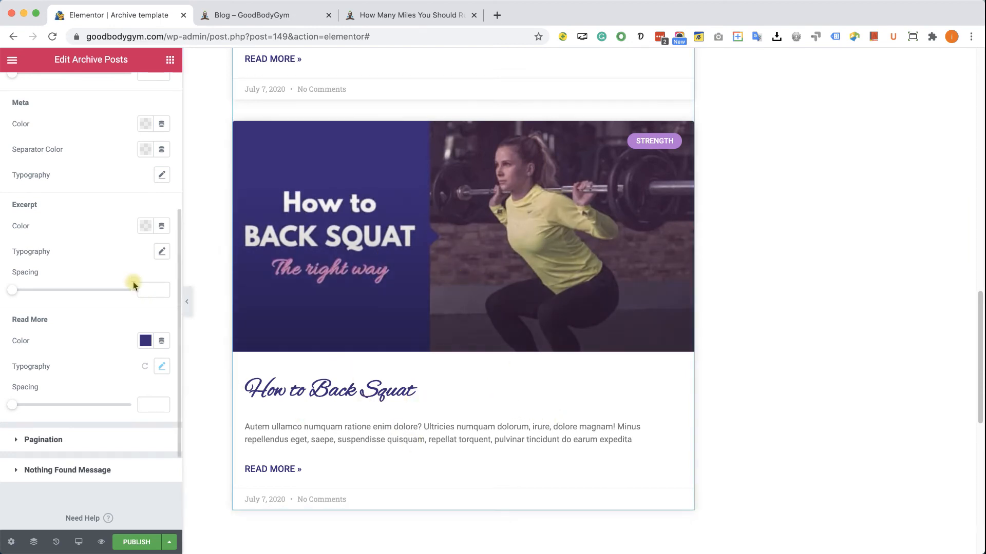
# Set the post cards' background color to the off-white #FBFBFB in the card style settings.
pyautogui.scroll(1, 126, 277)
pyautogui.scroll(3, 123, 273)
pyautogui.scroll(1, 76, 144)
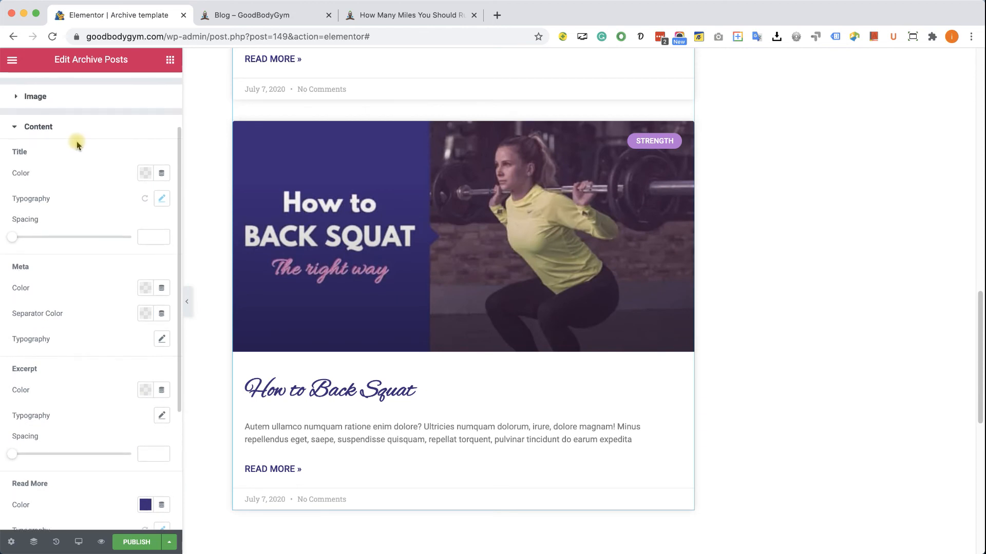
pyautogui.click(74, 150)
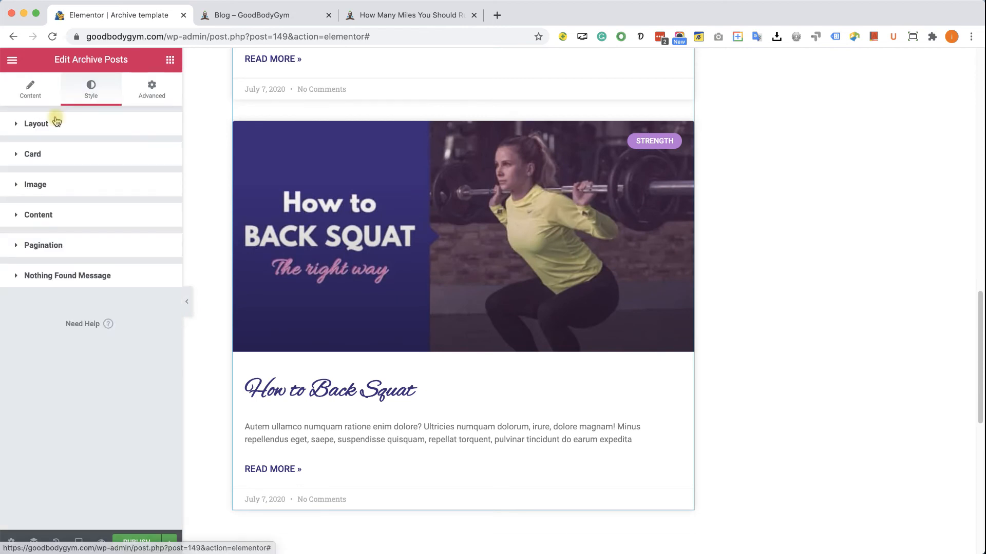
pyautogui.click(48, 159)
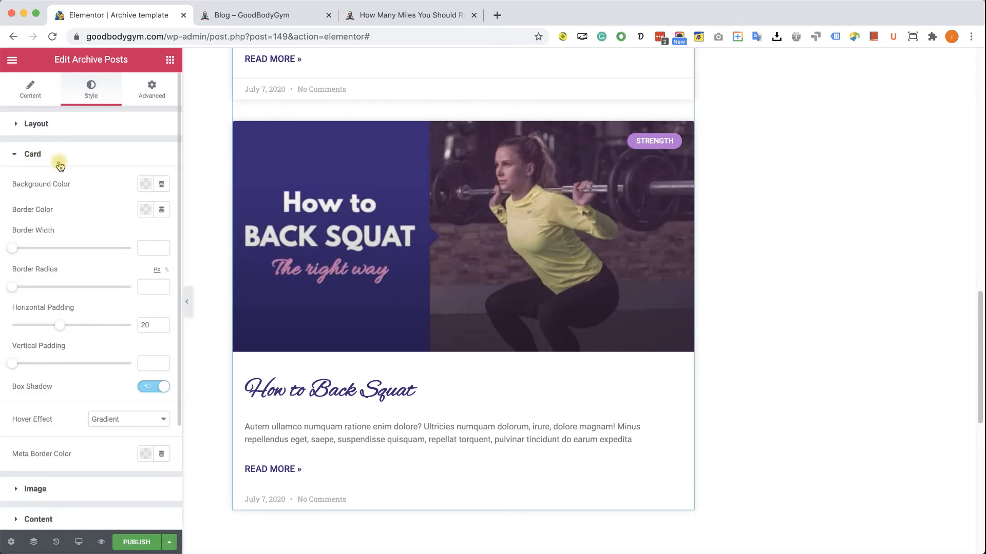
pyautogui.click(148, 185)
pyautogui.moveTo(97, 249); pyautogui.dragTo(78, 246)
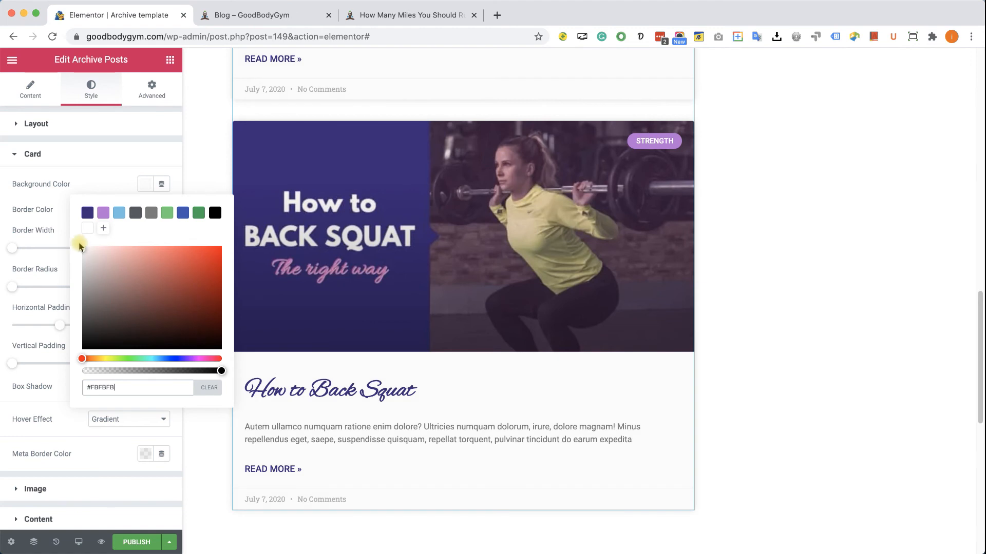
pyautogui.click(139, 186)
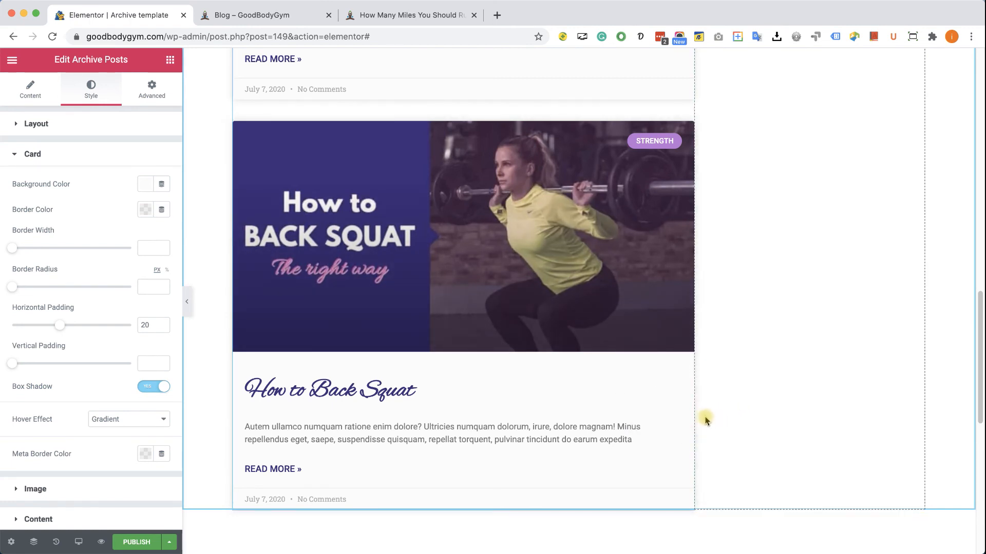
# Publish the archive template with a display condition that includes All Archives.
pyautogui.click(134, 542)
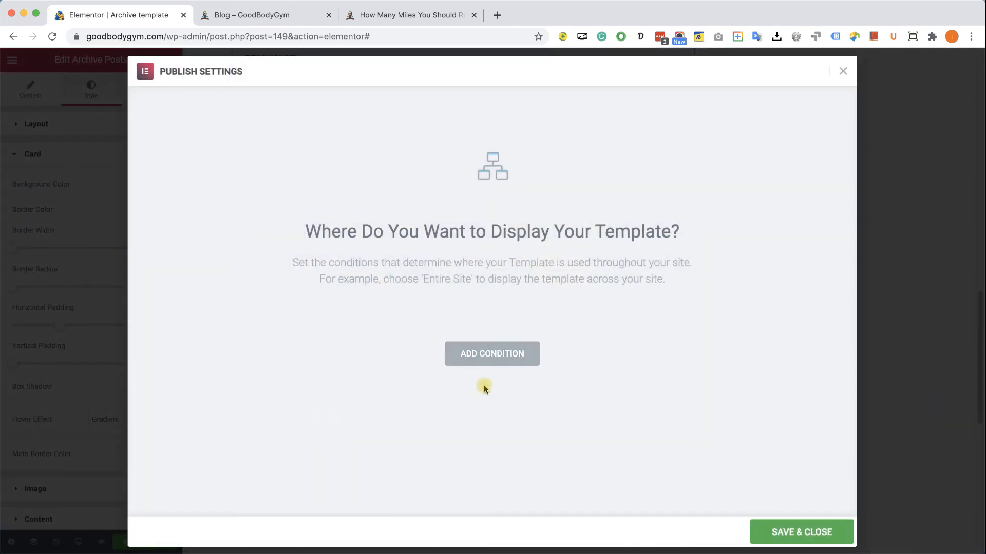
pyautogui.click(482, 356)
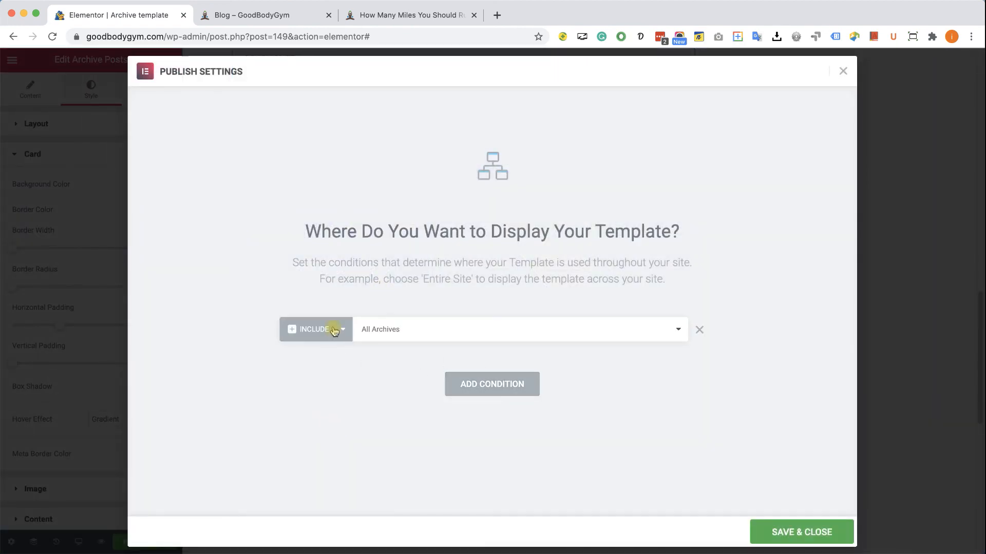
pyautogui.click(775, 530)
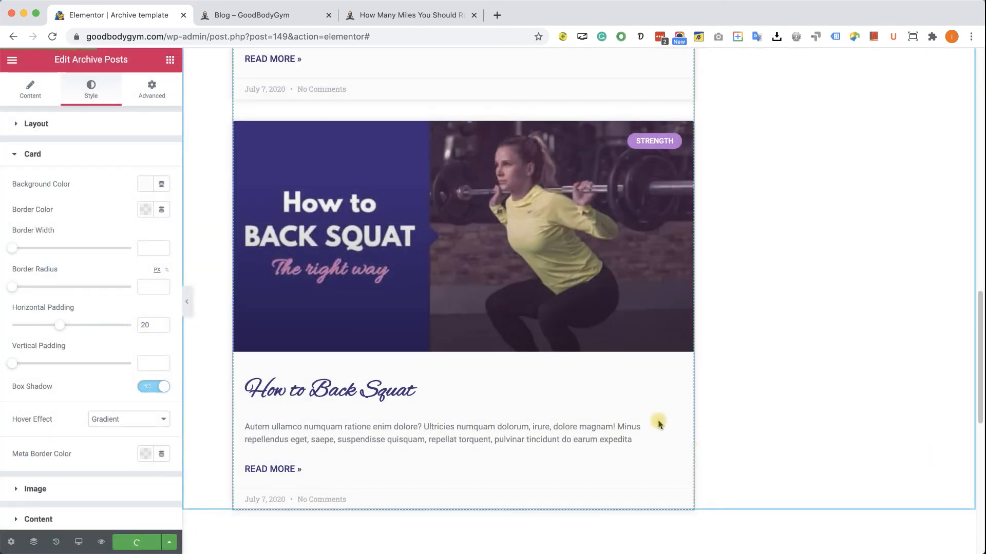
# Reload the live Blog page and review its archive layout, post cards and sidebar.
pyautogui.click(281, 15)
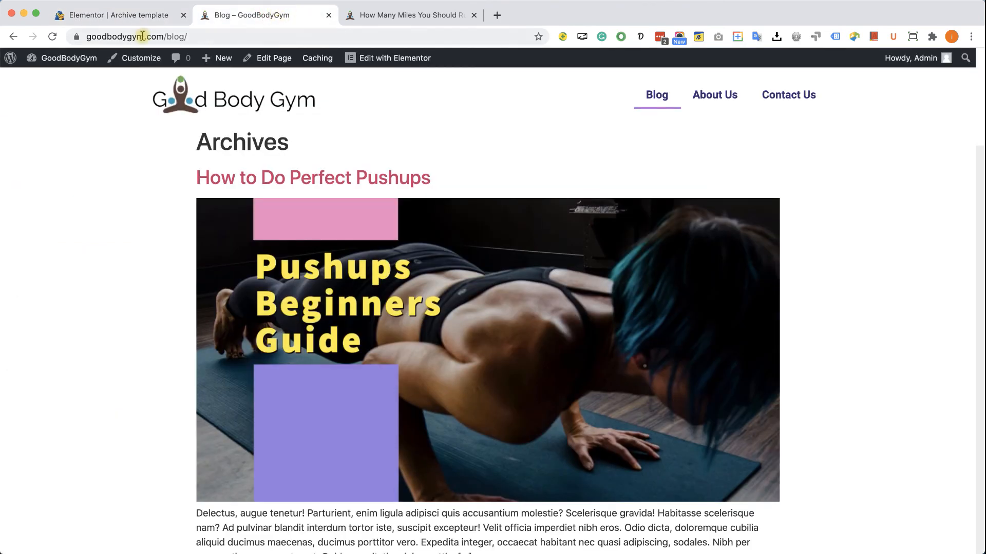
pyautogui.click(52, 36)
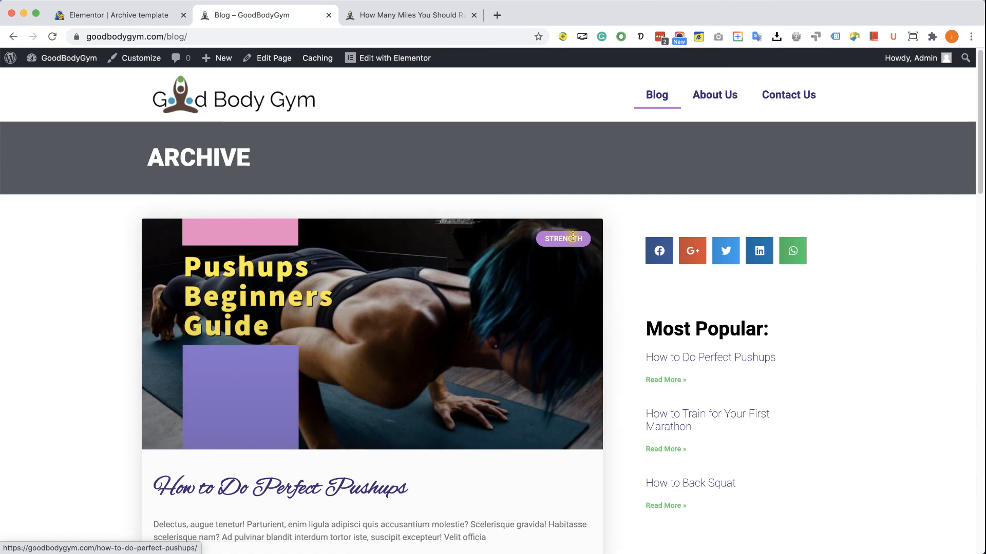
pyautogui.scroll(-3, 659, 387)
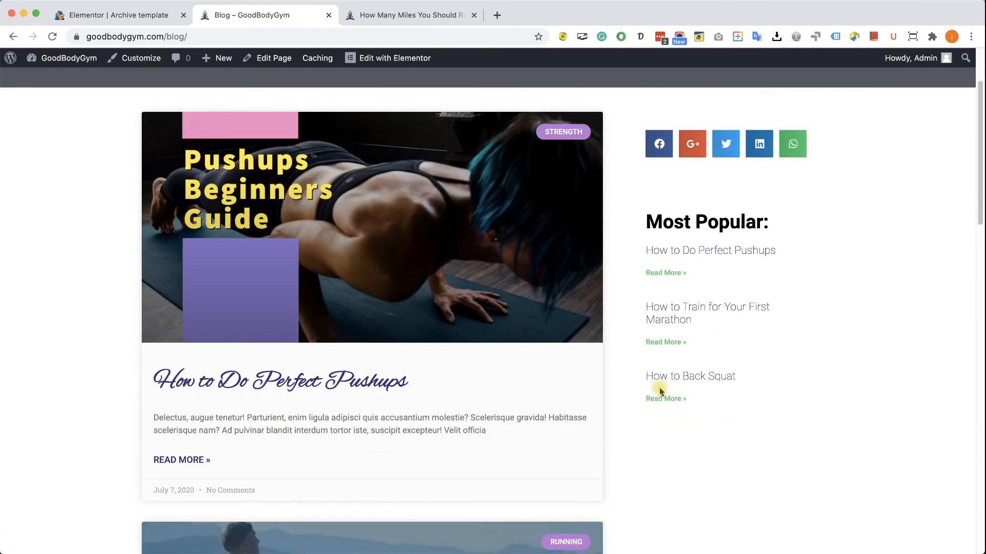
pyautogui.scroll(-5, 660, 390)
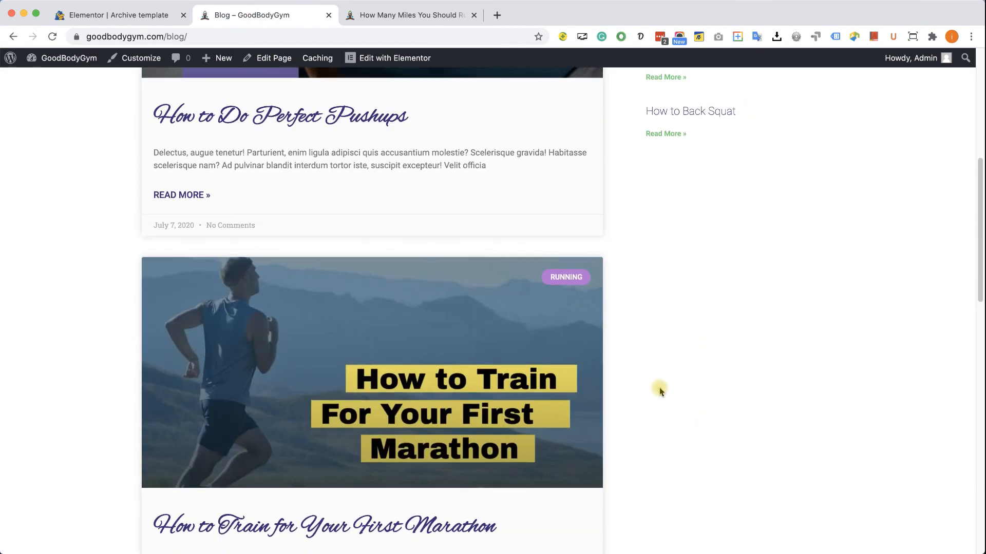
pyautogui.scroll(-13, 659, 392)
pyautogui.scroll(3, 660, 391)
pyautogui.scroll(6, 660, 391)
pyautogui.scroll(9, 654, 388)
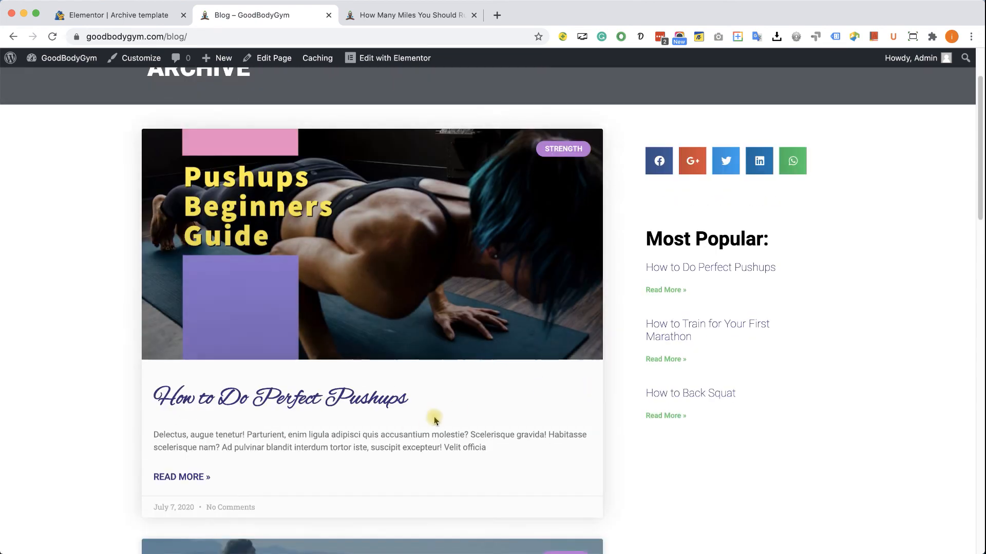
# Open the How to Do Perfect Pushups post, follow its Strength category and examine that category's archive page.
pyautogui.click(354, 398)
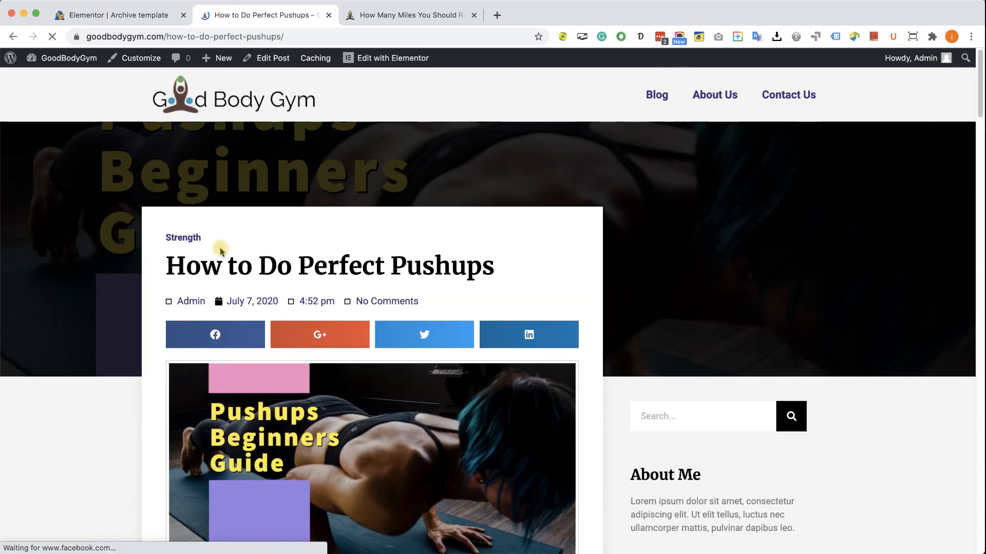
pyautogui.click(188, 241)
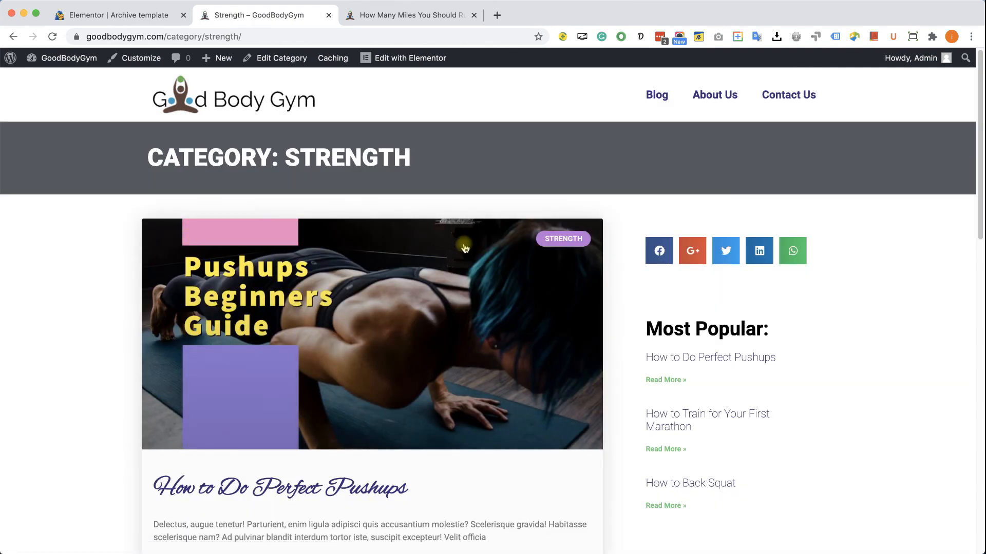
pyautogui.scroll(-4, 818, 441)
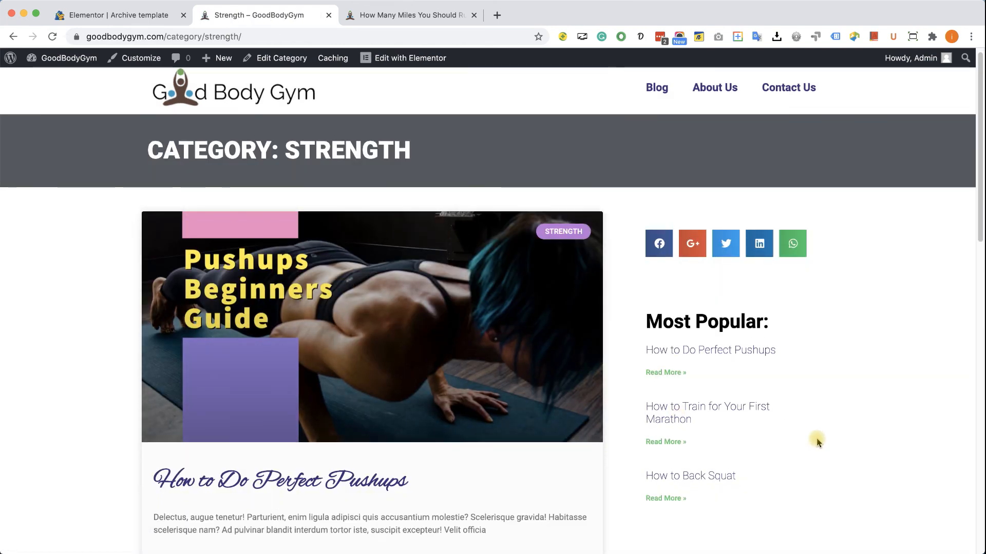
pyautogui.scroll(-12, 817, 442)
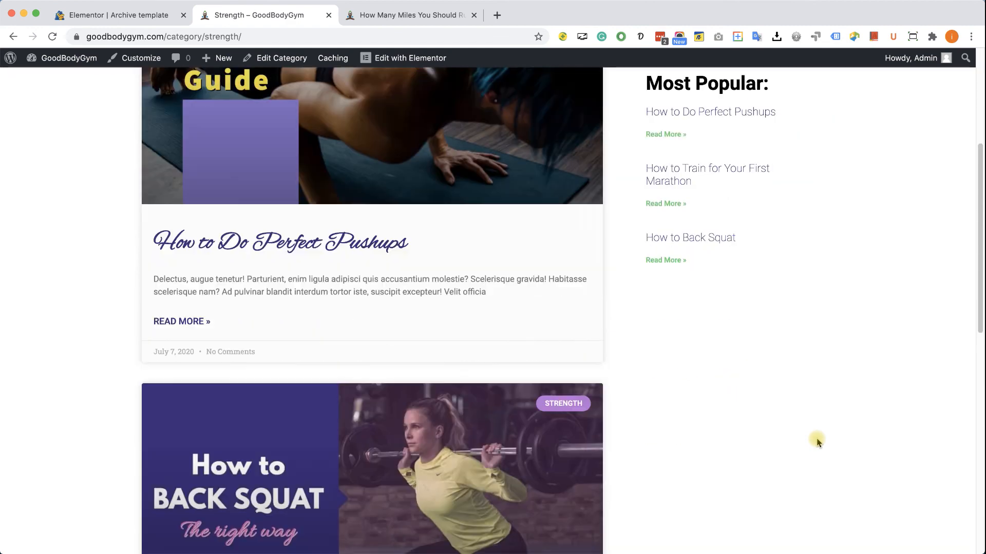
pyautogui.scroll(14, 818, 442)
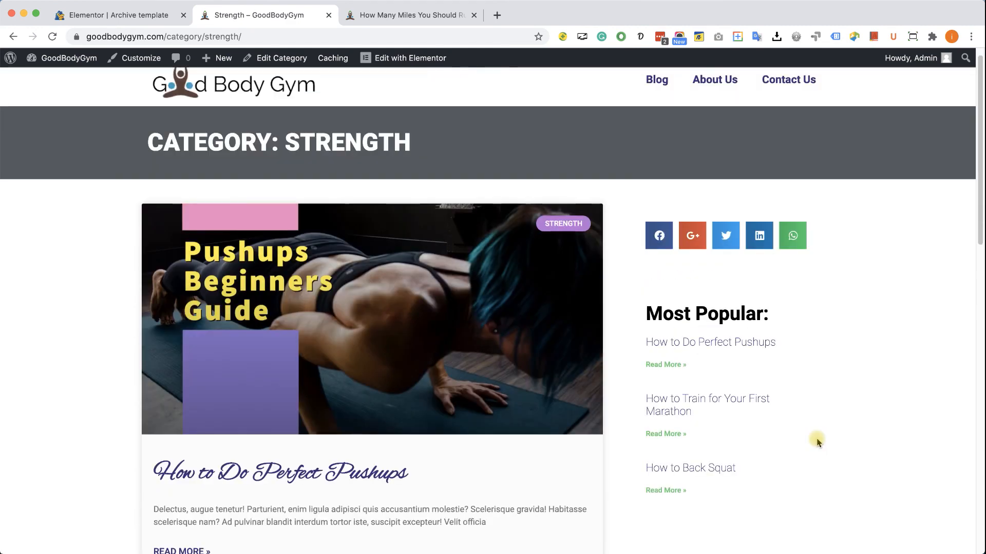
pyautogui.scroll(1, 818, 442)
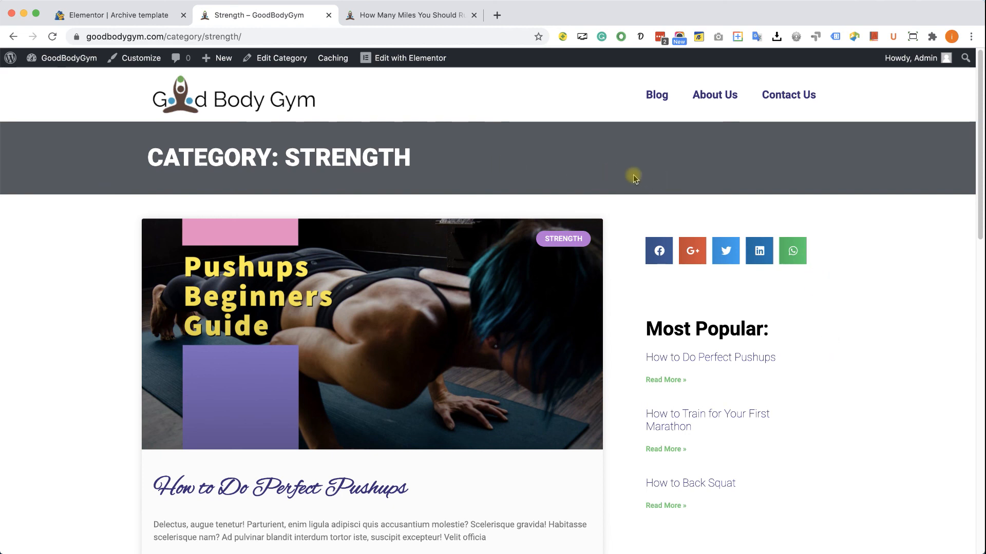
# Return to the archive template editor and set the Archives title section's background color to the dark purple #3D2979.
pyautogui.click(152, 21)
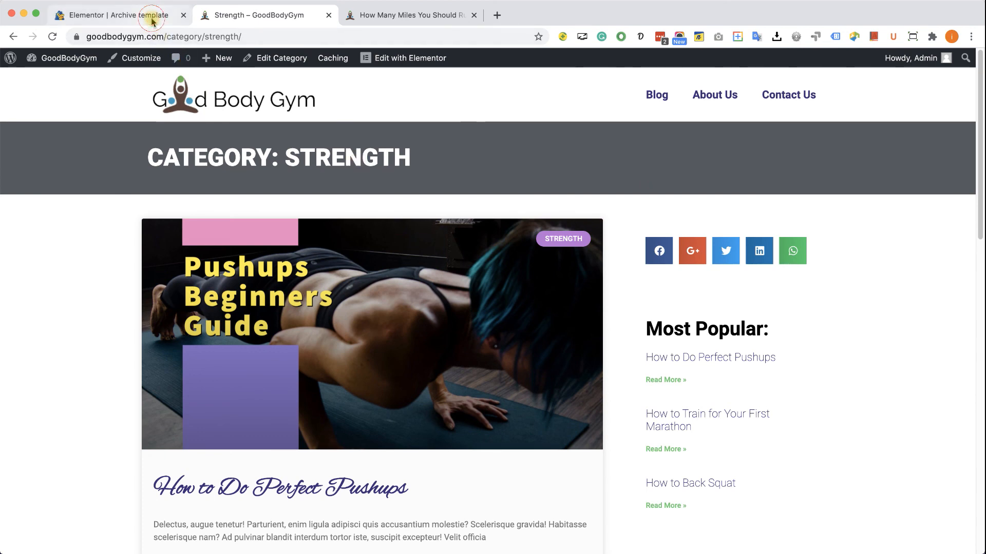
pyautogui.scroll(15, 703, 307)
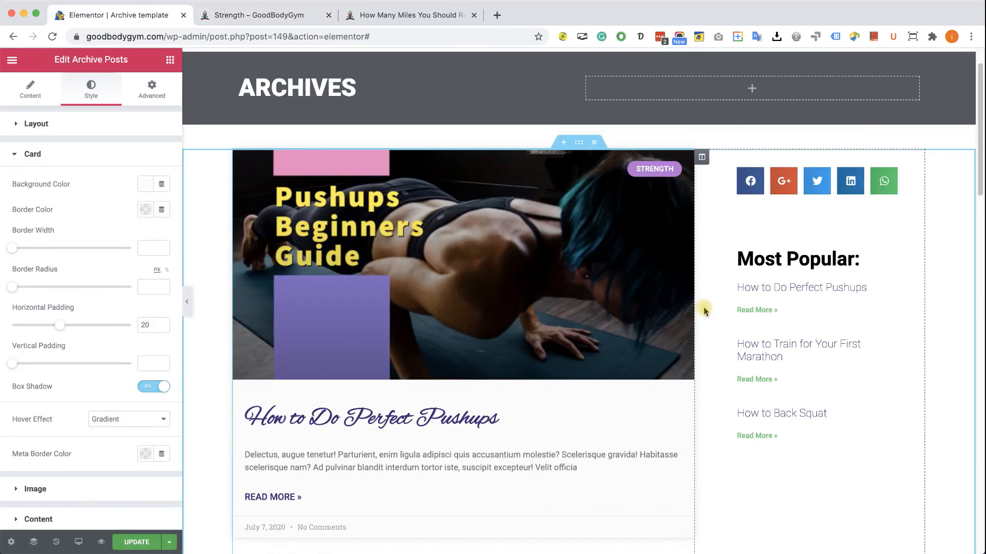
pyautogui.scroll(2, 703, 307)
pyautogui.click(444, 117)
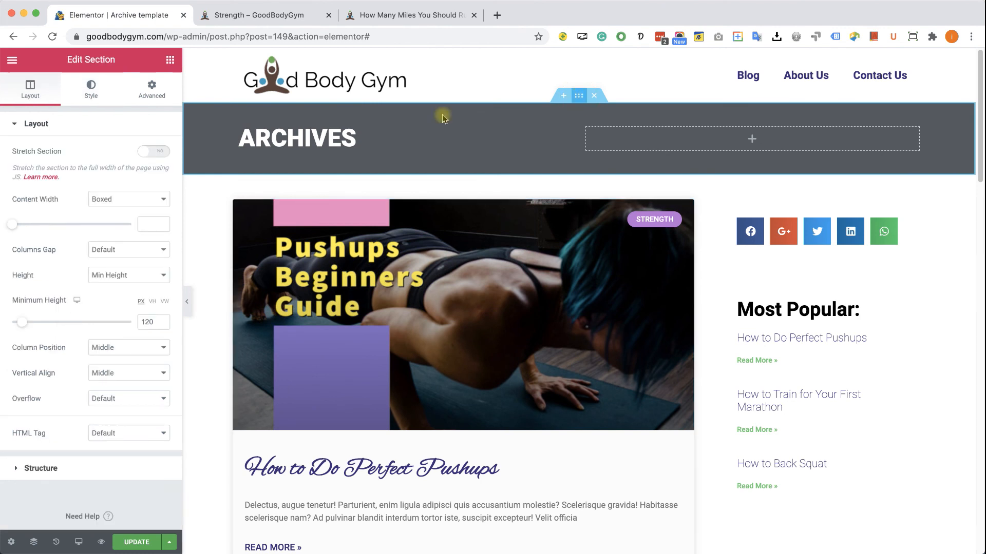
pyautogui.click(91, 89)
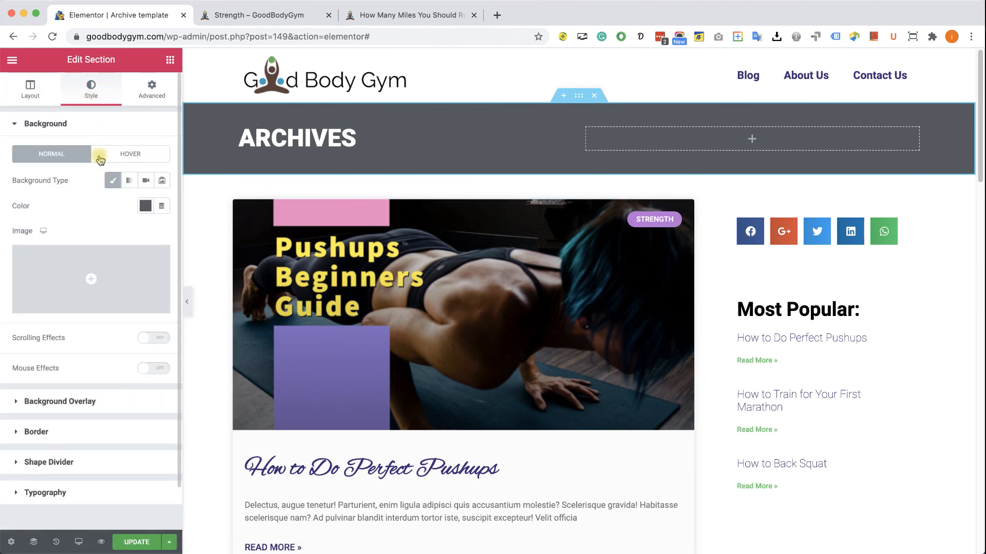
pyautogui.click(146, 206)
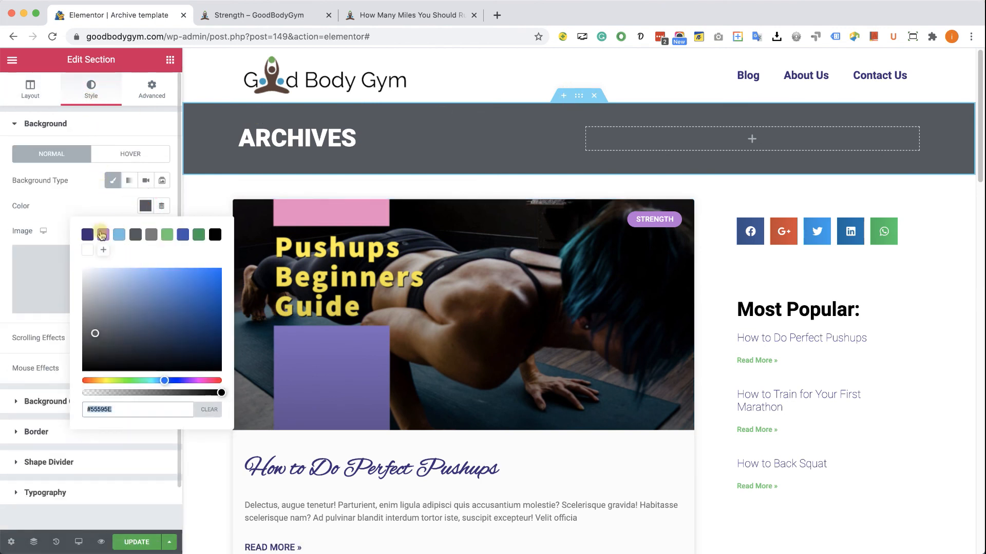
pyautogui.click(86, 236)
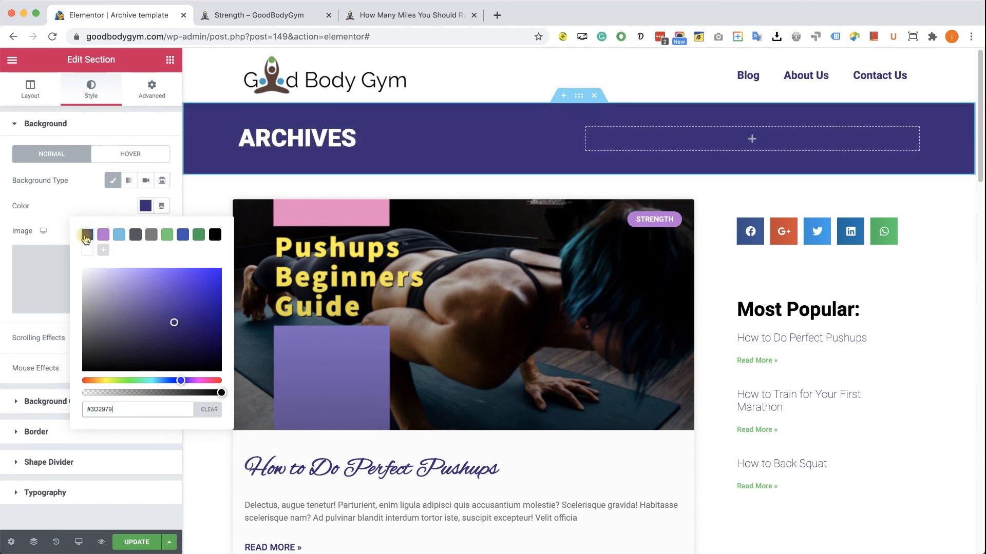
# Update the archive template and reload the live Strength category page.
pyautogui.click(148, 542)
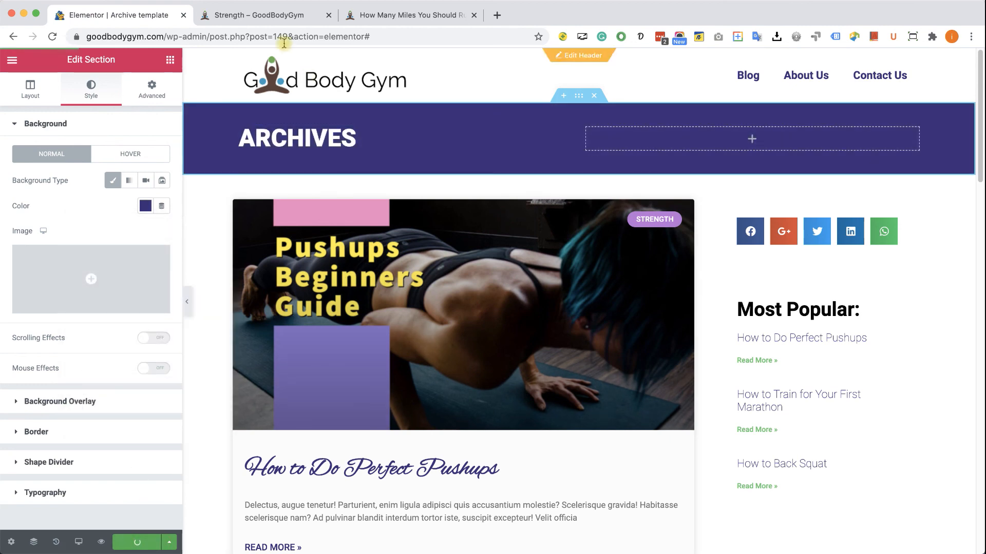
pyautogui.click(270, 16)
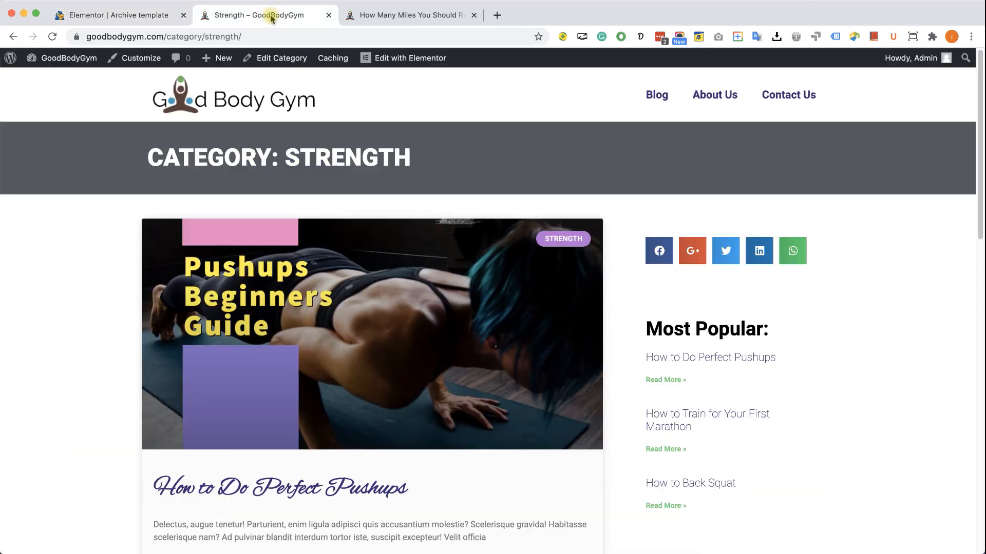
pyautogui.click(52, 37)
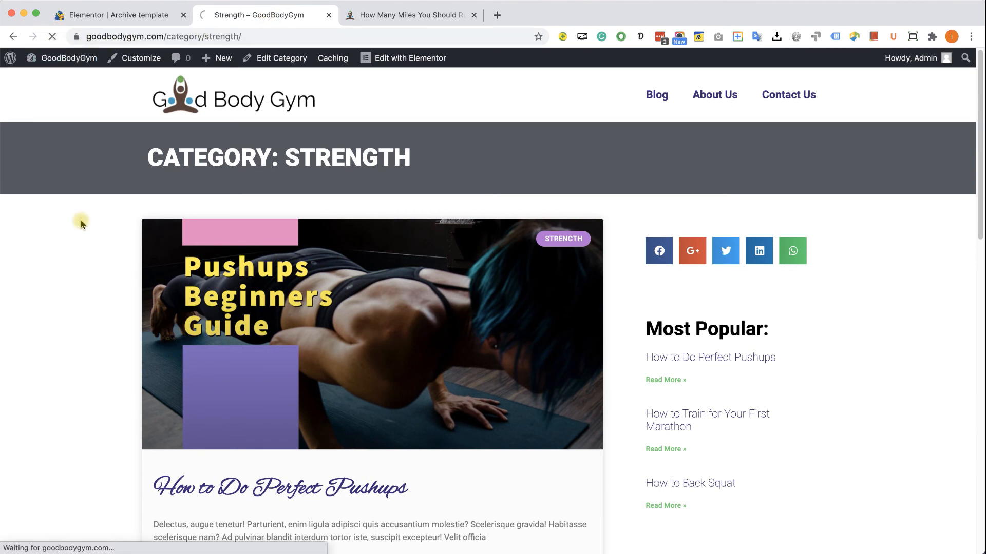